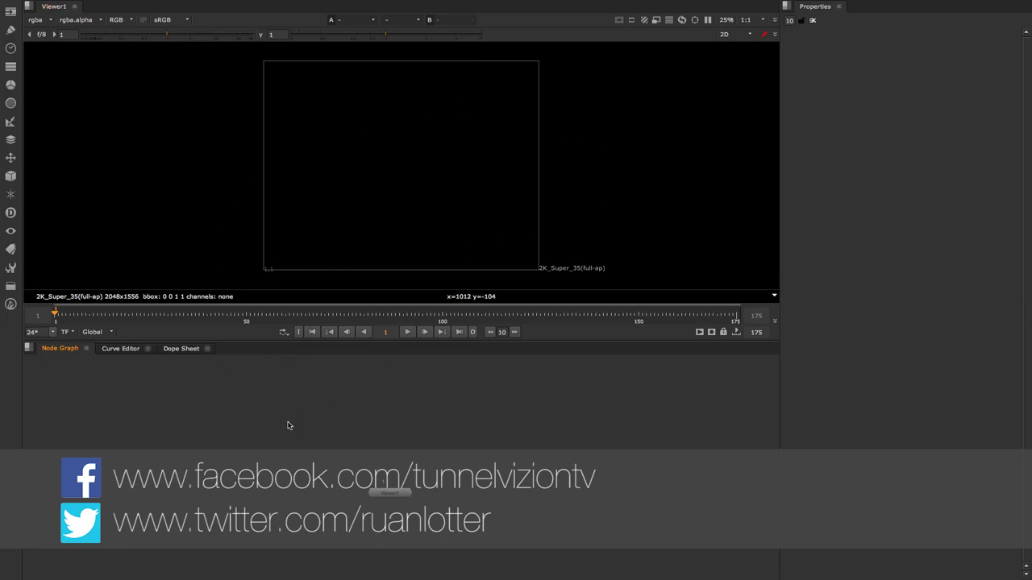
Read in the Blackmagic Production Camera .mov clip and place its node above the viewer node
{"action": "key", "text": "Tab"}
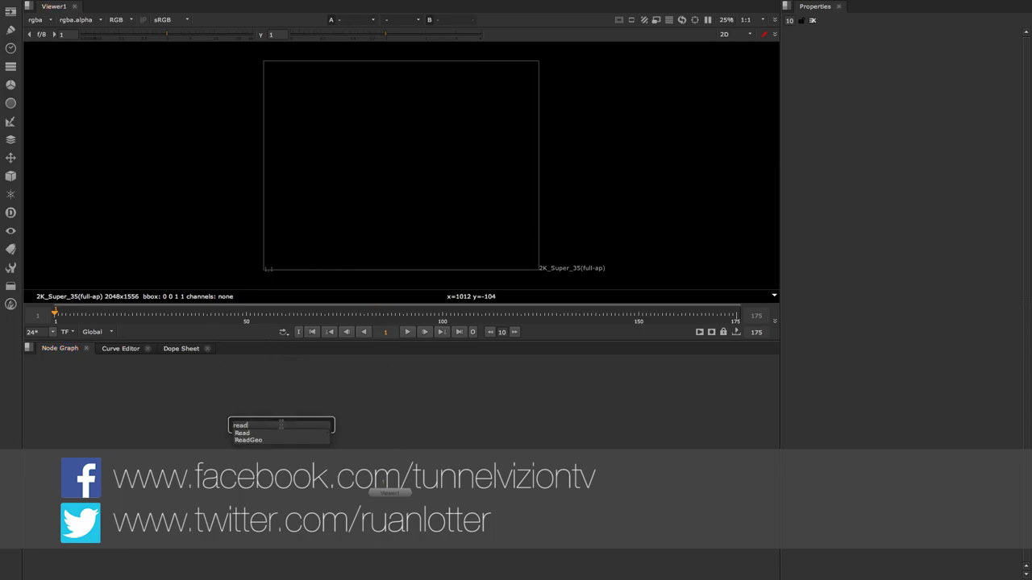
{"action": "key", "text": "Return"}
{"action": "left_click", "coordinate": [434, 171]}
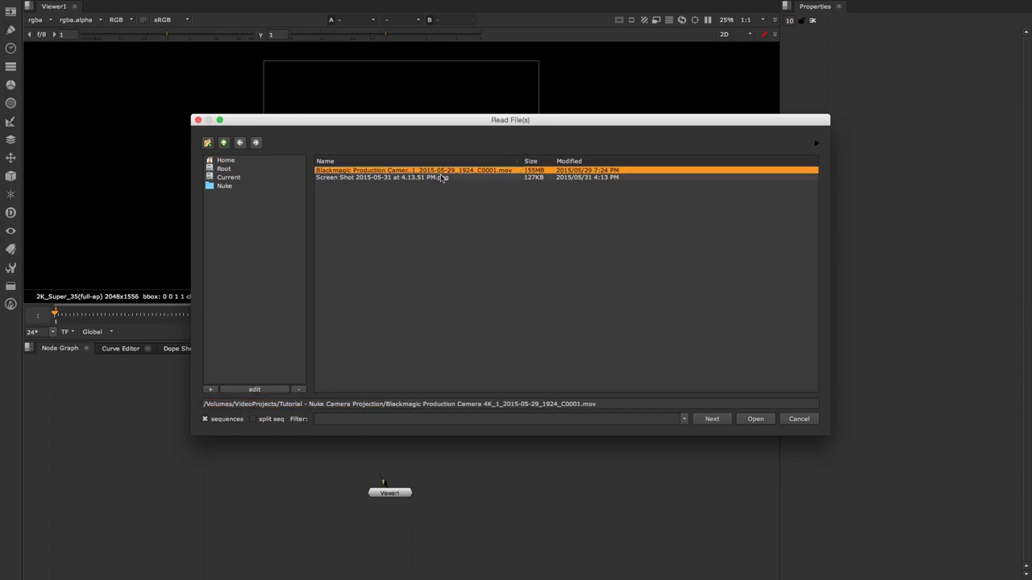
{"action": "left_click", "coordinate": [754, 419]}
{"action": "left_click_drag", "start_coordinate": [379, 490], "coordinate": [379, 419]}
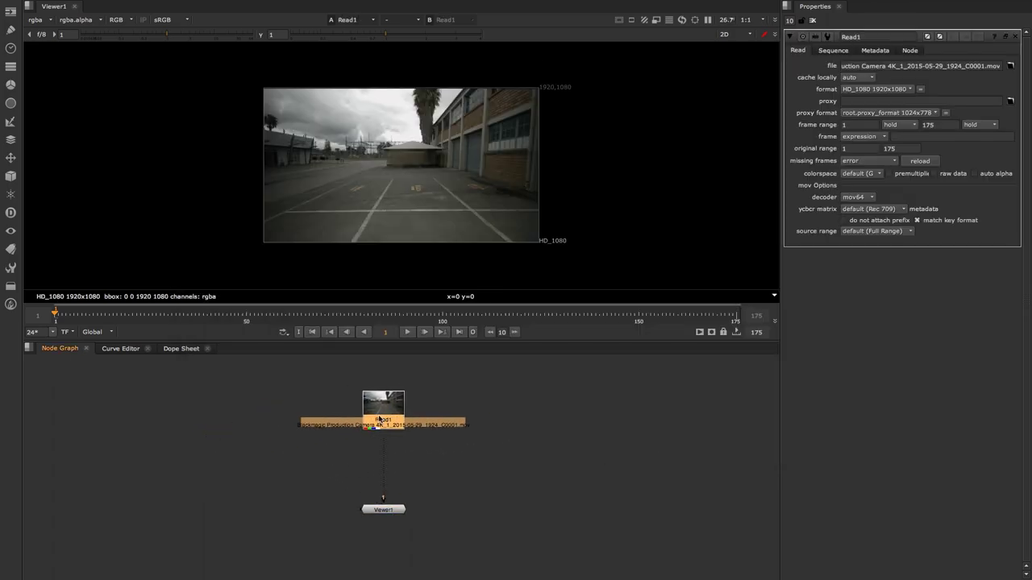
{"action": "left_click", "coordinate": [520, 450]}
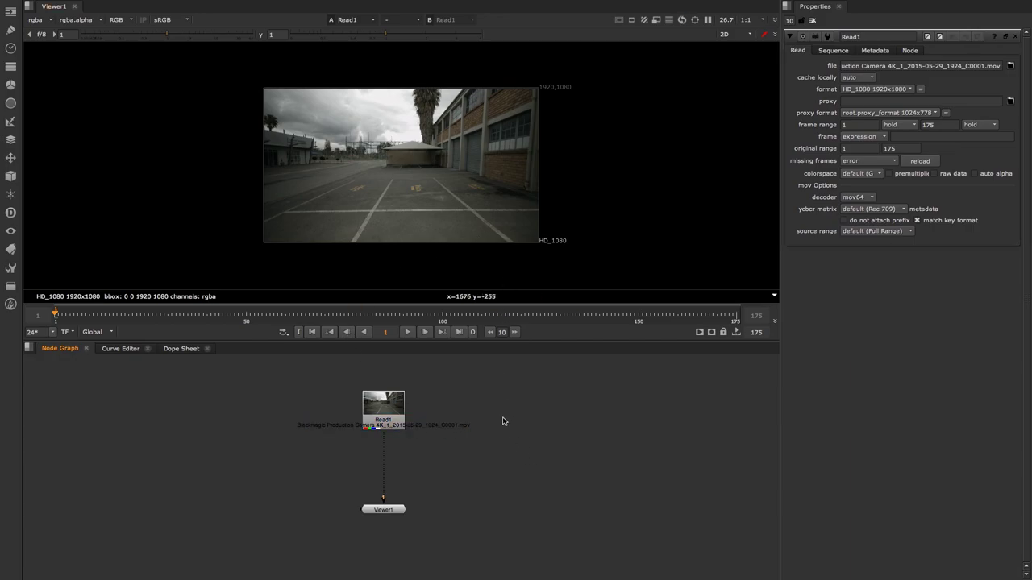
Set the project's full size format to HD_1080 1920x1080 and close all open properties
{"action": "key", "text": "s"}
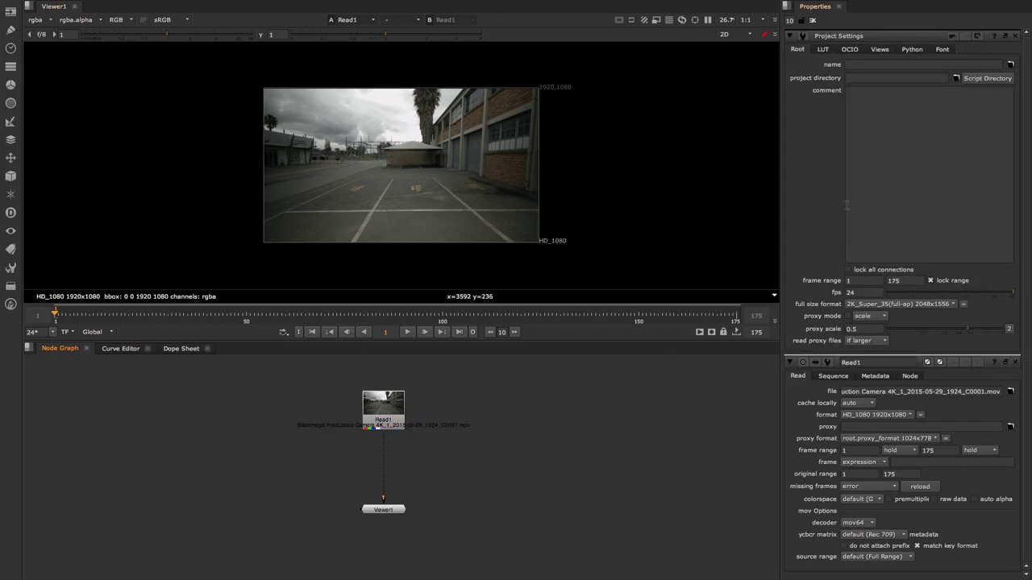
{"action": "left_click", "coordinate": [952, 304]}
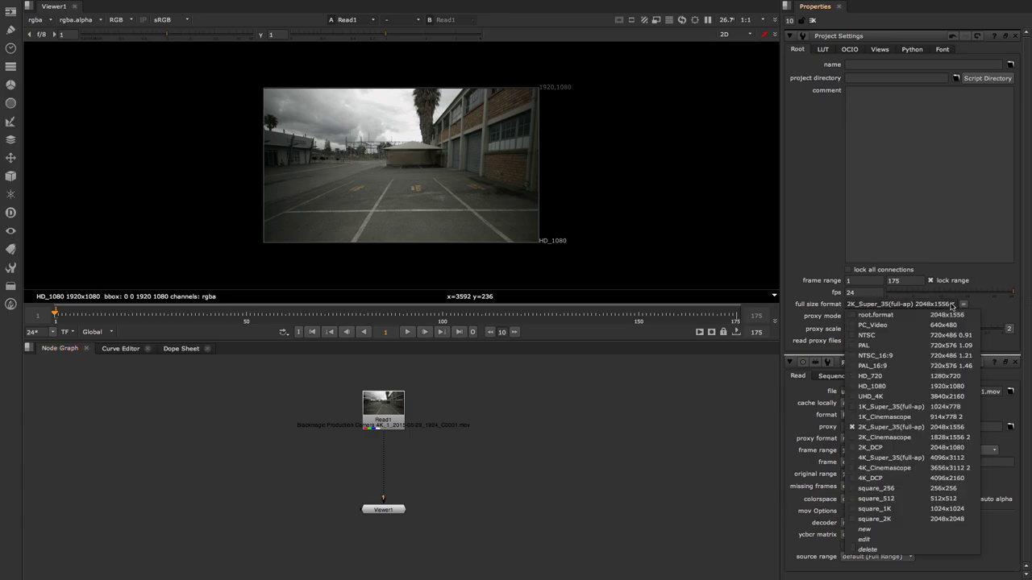
{"action": "left_click", "coordinate": [868, 392]}
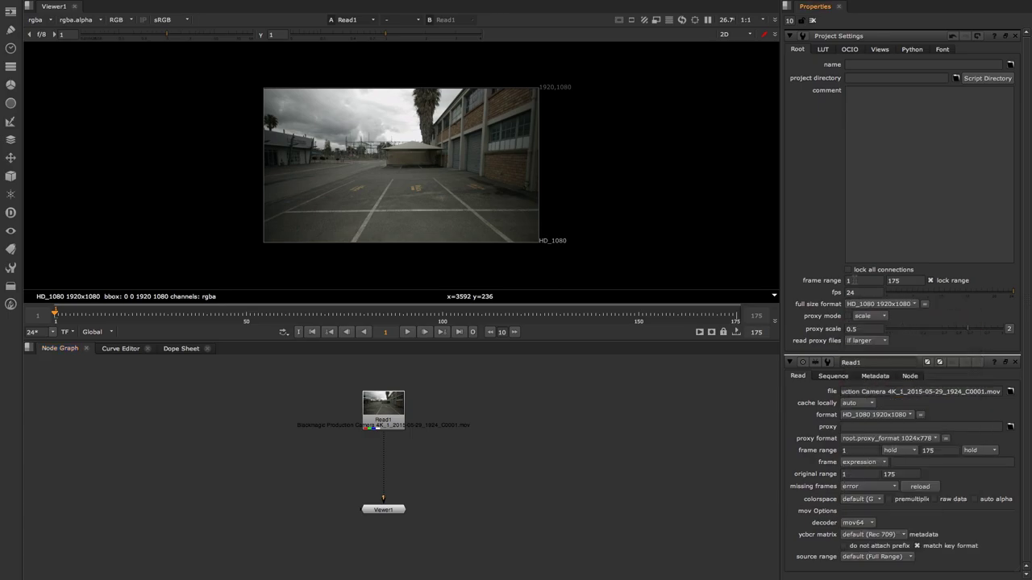
{"action": "left_click", "coordinate": [813, 21]}
Fit the clip in the viewer, play part of it back and return to the first frame
{"action": "scroll", "coordinate": [440, 257], "scroll_direction": "down", "scroll_amount": 1}
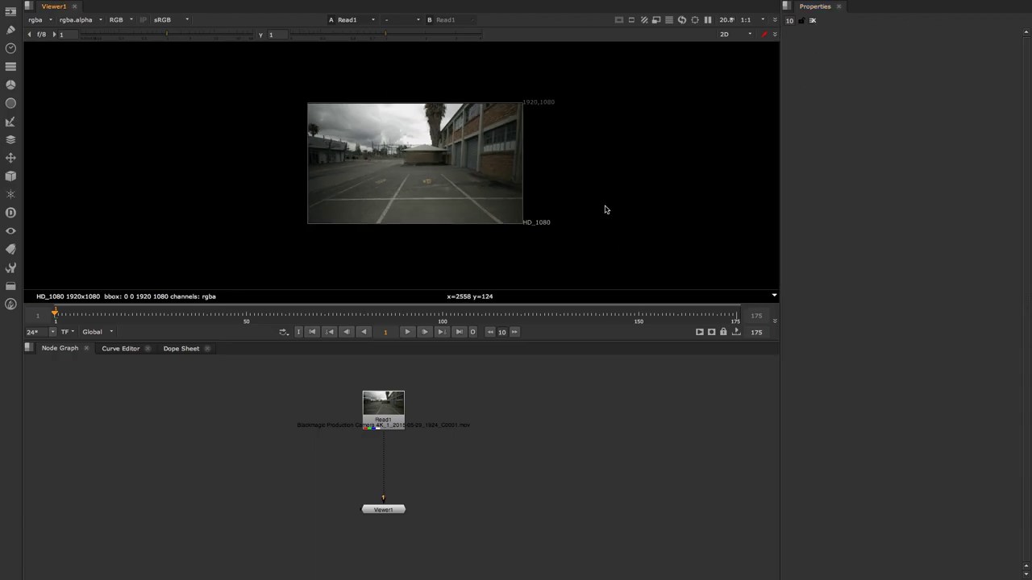
{"action": "key", "text": "f"}
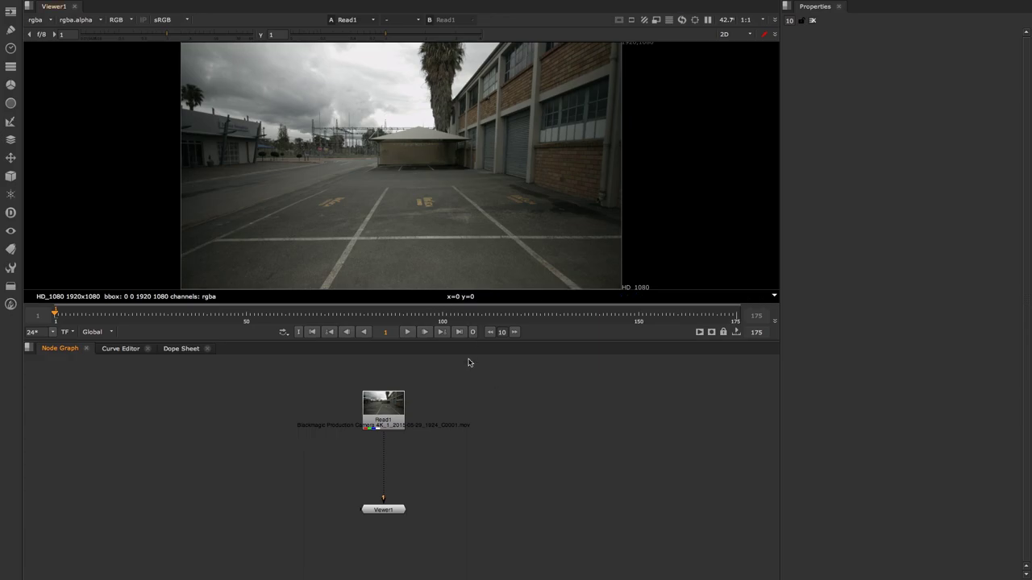
{"action": "left_click", "coordinate": [407, 333]}
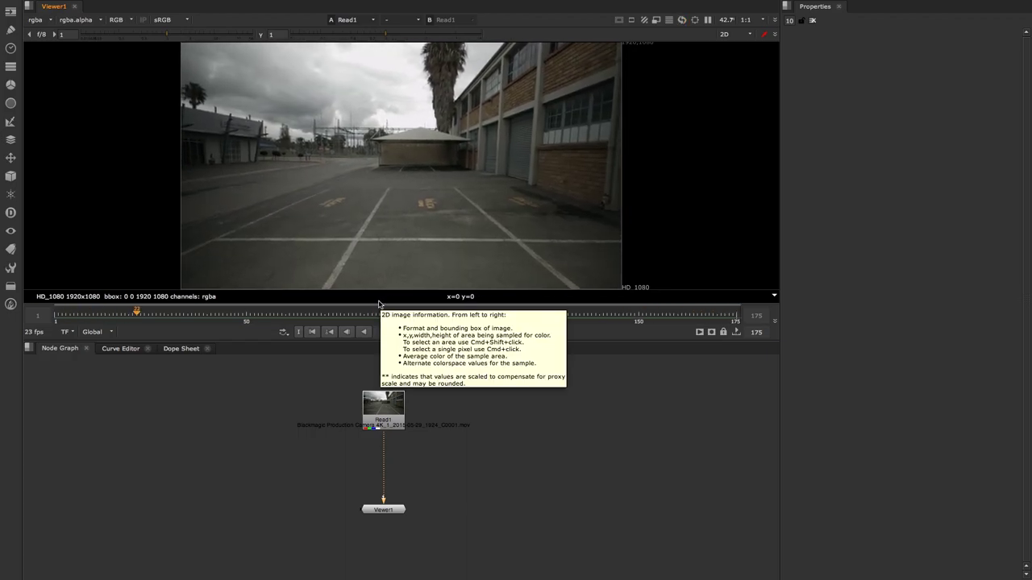
{"action": "left_click", "coordinate": [407, 332]}
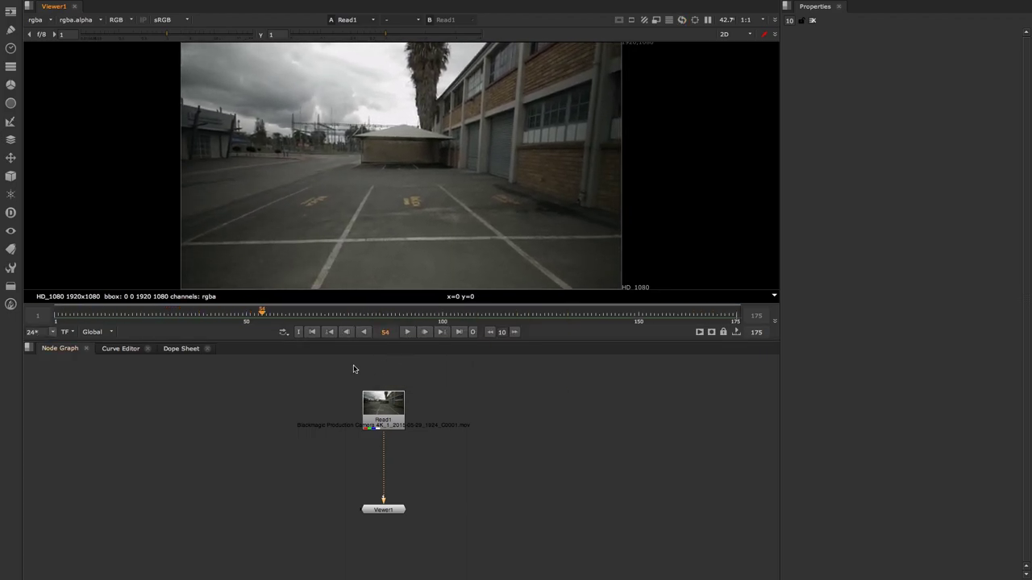
{"action": "left_click", "coordinate": [312, 332]}
Make room below the footage node and insert a Sharpen node between it and the viewer
{"action": "left_click_drag", "start_coordinate": [371, 411], "coordinate": [371, 396]}
{"action": "left_click", "coordinate": [527, 417]}
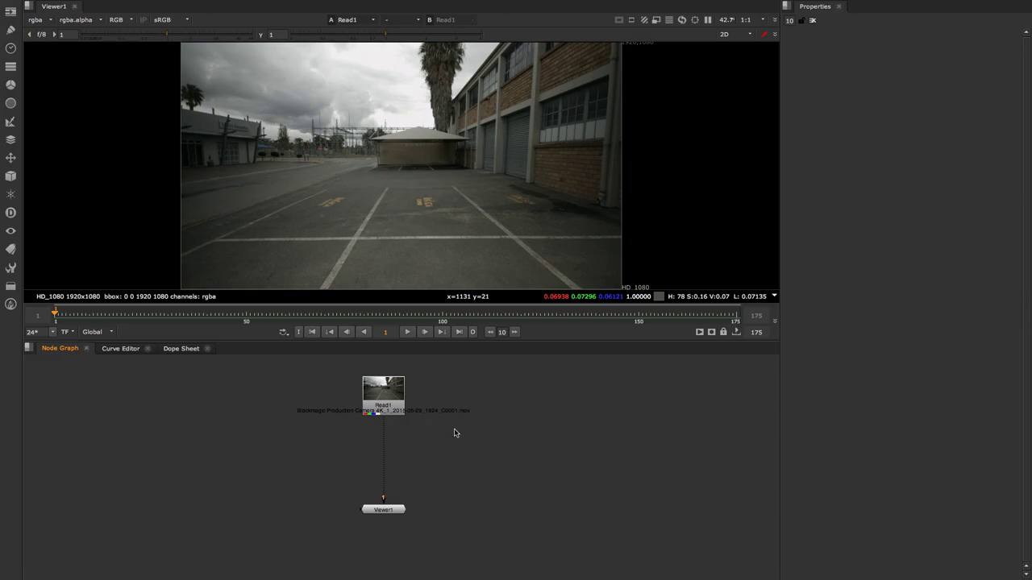
{"action": "left_click", "coordinate": [388, 399]}
{"action": "key", "text": "Tab"}
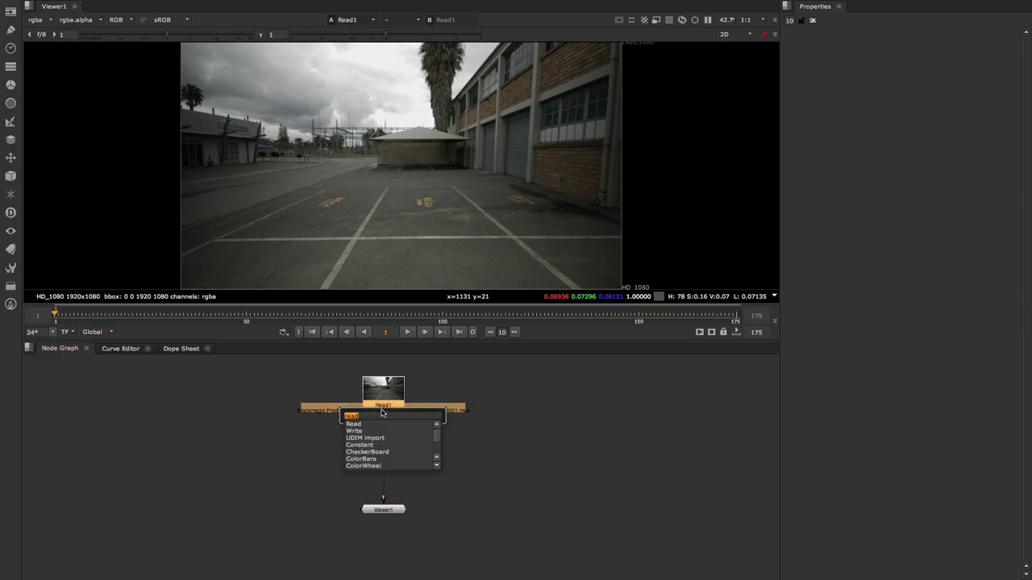
{"action": "type", "text": "shar"}
{"action": "key", "text": "Return"}
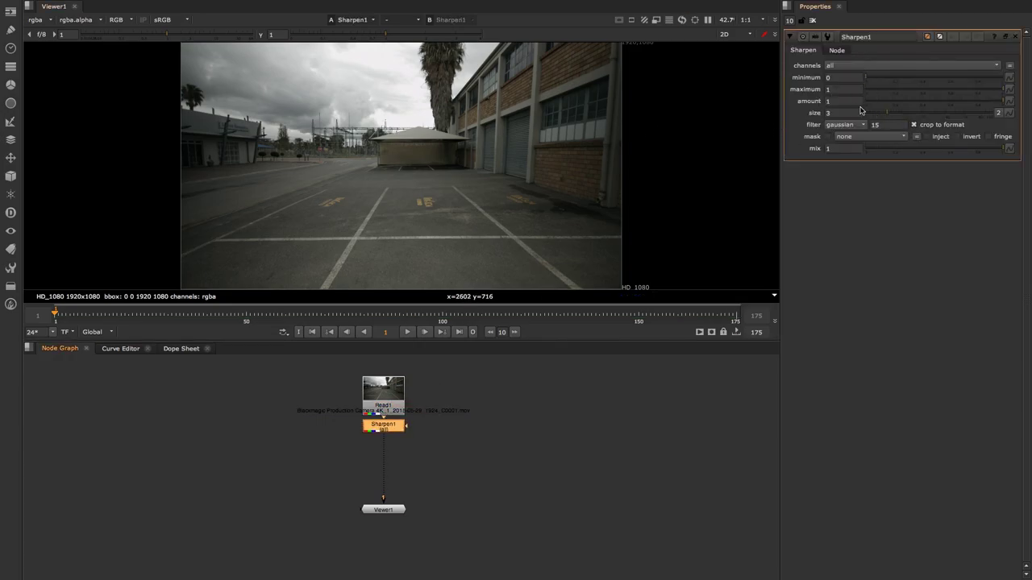
{"action": "left_click_drag", "start_coordinate": [384, 426], "coordinate": [384, 433]}
Toggle the Sharpen node off and on to compare the footage with and without sharpening
{"action": "key", "text": "d"}
{"action": "key", "text": "d"}
{"action": "key", "text": "d"}
{"action": "key", "text": "d"}
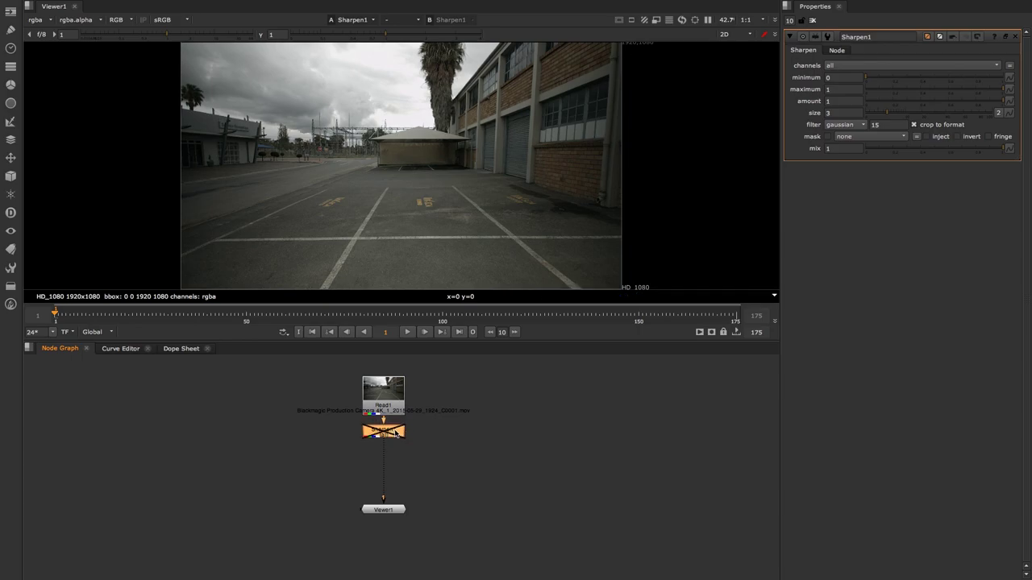
{"action": "left_click", "coordinate": [459, 457]}
Add a CameraTracker node after the Sharpen node
{"action": "left_click", "coordinate": [381, 433]}
{"action": "key", "text": "Tab"}
{"action": "type", "text": "ca"}
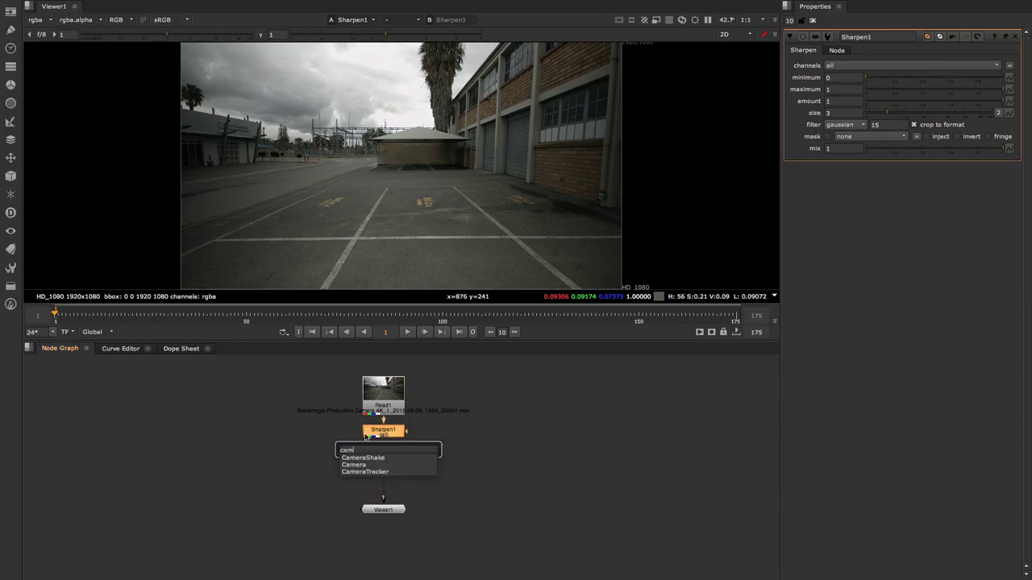
{"action": "key", "text": "Down"}
{"action": "key", "text": "Down"}
{"action": "key", "text": "Down"}
{"action": "key", "text": "Return"}
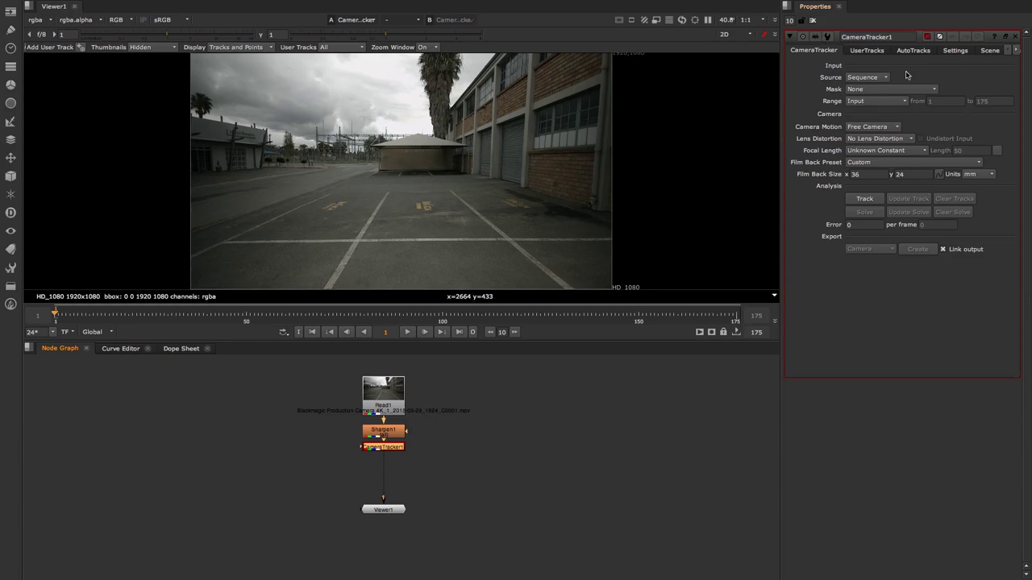
Set the tracker's number of features to 500 and enable the feature preview
{"action": "left_click", "coordinate": [952, 52]}
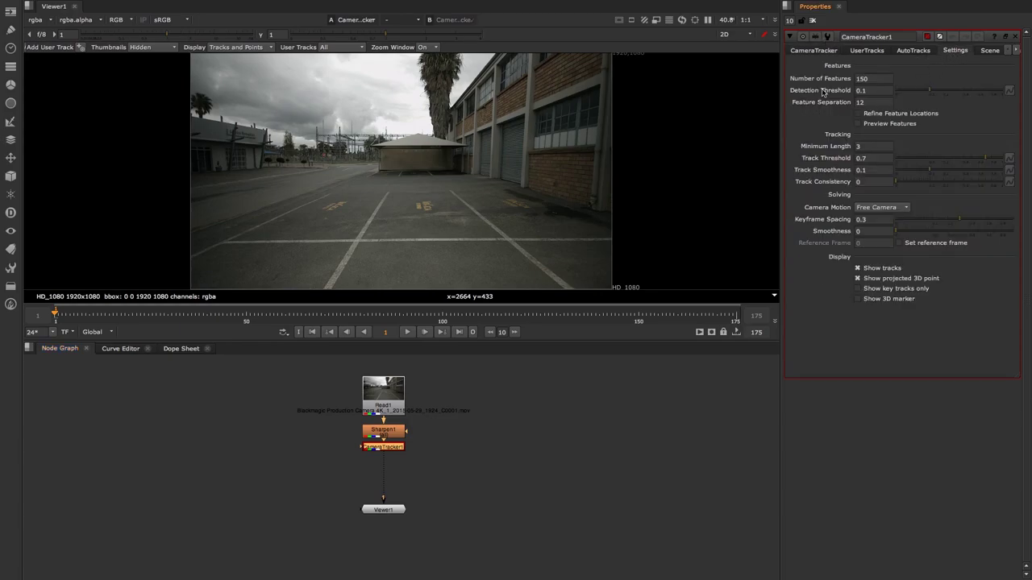
{"action": "left_click", "coordinate": [872, 78]}
{"action": "left_click", "coordinate": [858, 123]}
{"action": "left_click_drag", "start_coordinate": [396, 453], "coordinate": [396, 461]}
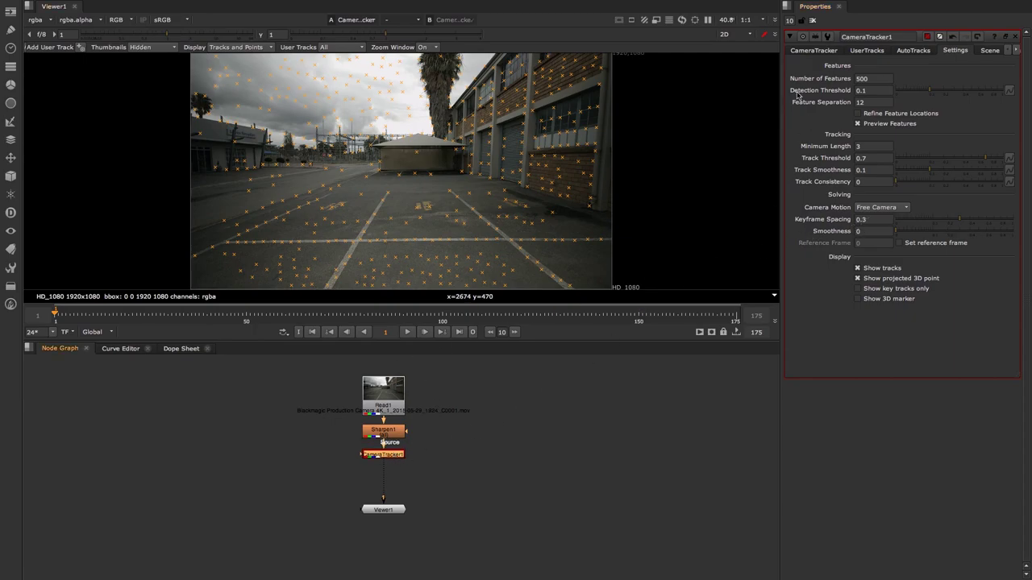
Track the full sequence and solve the camera
{"action": "left_click", "coordinate": [814, 50]}
{"action": "left_click", "coordinate": [864, 199]}
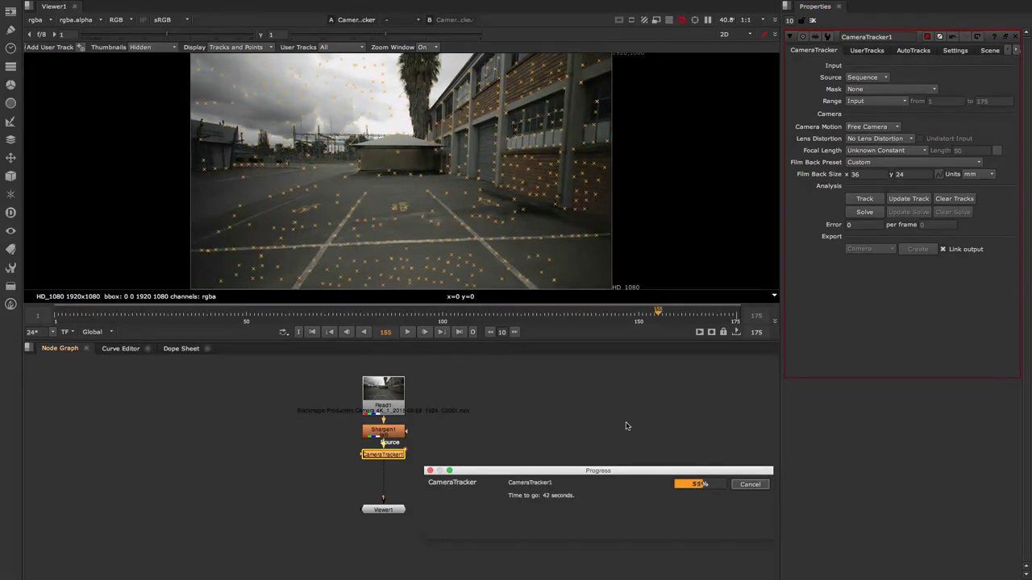
{"action": "left_click", "coordinate": [864, 212]}
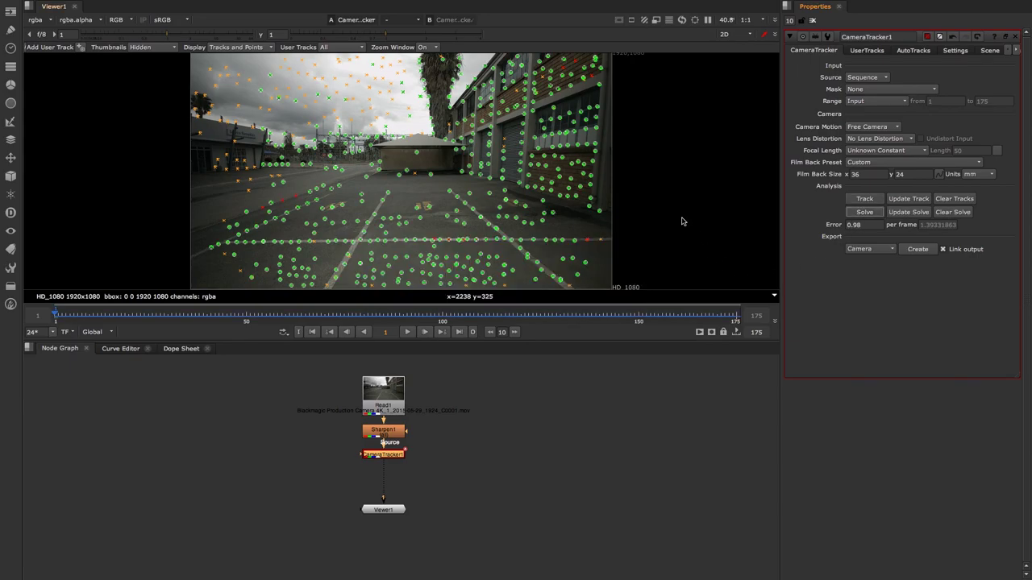
Set the automatic tracks' minimum length to 20, max track error to 3 and max error to 5
{"action": "left_click", "coordinate": [914, 51]}
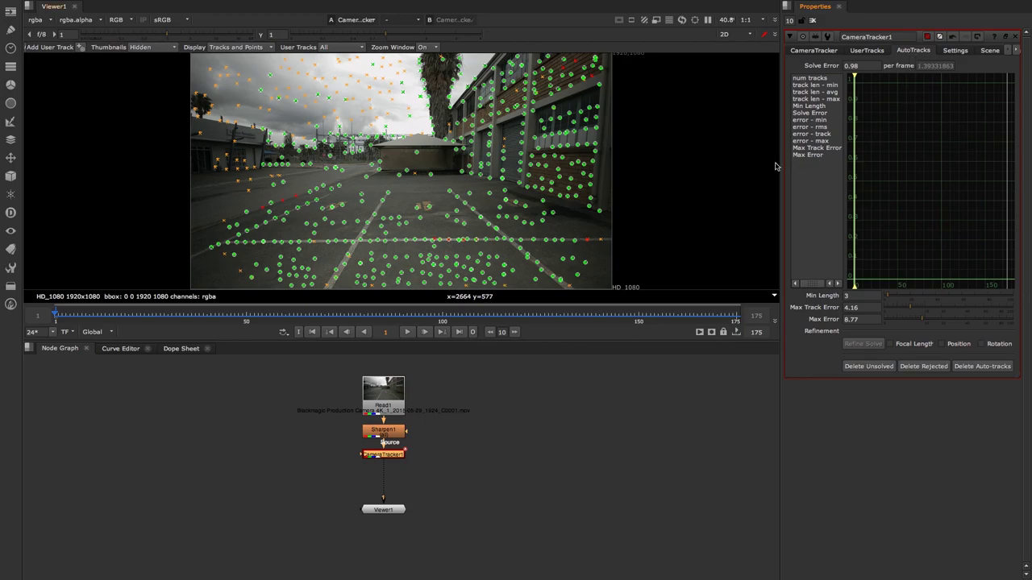
{"action": "left_click_drag", "start_coordinate": [780, 169], "coordinate": [751, 177]}
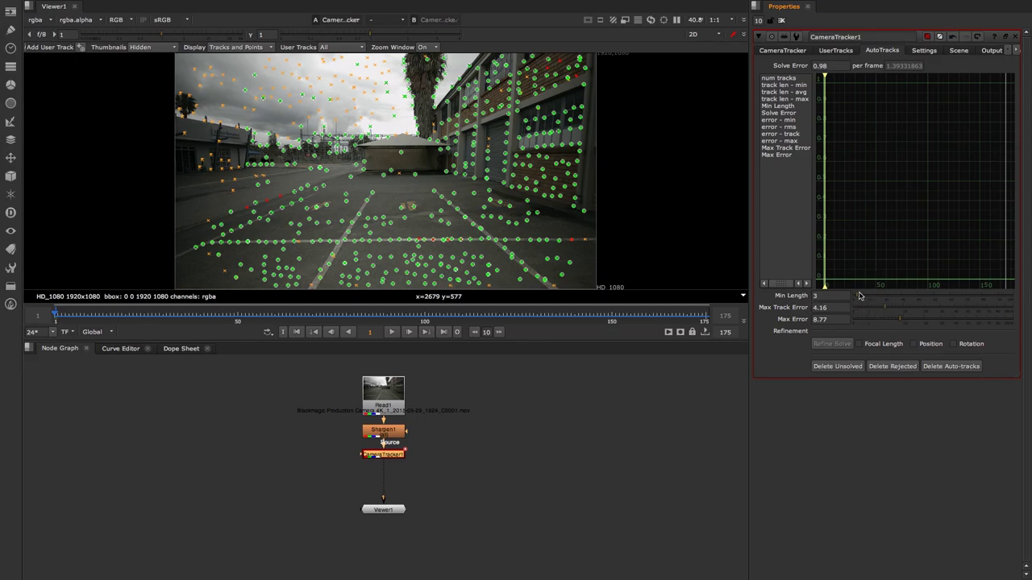
{"action": "left_click_drag", "start_coordinate": [861, 296], "coordinate": [884, 297]}
{"action": "left_click_drag", "start_coordinate": [883, 303], "coordinate": [885, 298]}
{"action": "left_click_drag", "start_coordinate": [884, 308], "coordinate": [890, 321]}
Delete the rejected and the unsolved tracks, confirming both deletions
{"action": "left_click", "coordinate": [893, 366]}
{"action": "left_click", "coordinate": [498, 292]}
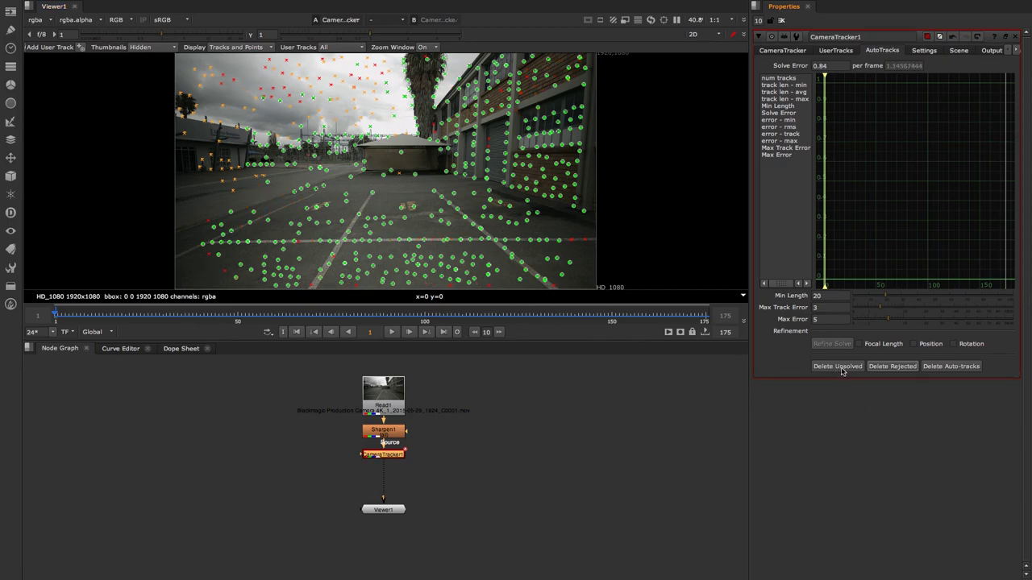
{"action": "left_click", "coordinate": [839, 367]}
{"action": "left_click", "coordinate": [496, 293]}
Refine the solve with focal length, position and rotation enabled
{"action": "left_click", "coordinate": [859, 344]}
{"action": "left_click", "coordinate": [914, 344]}
{"action": "left_click", "coordinate": [959, 344]}
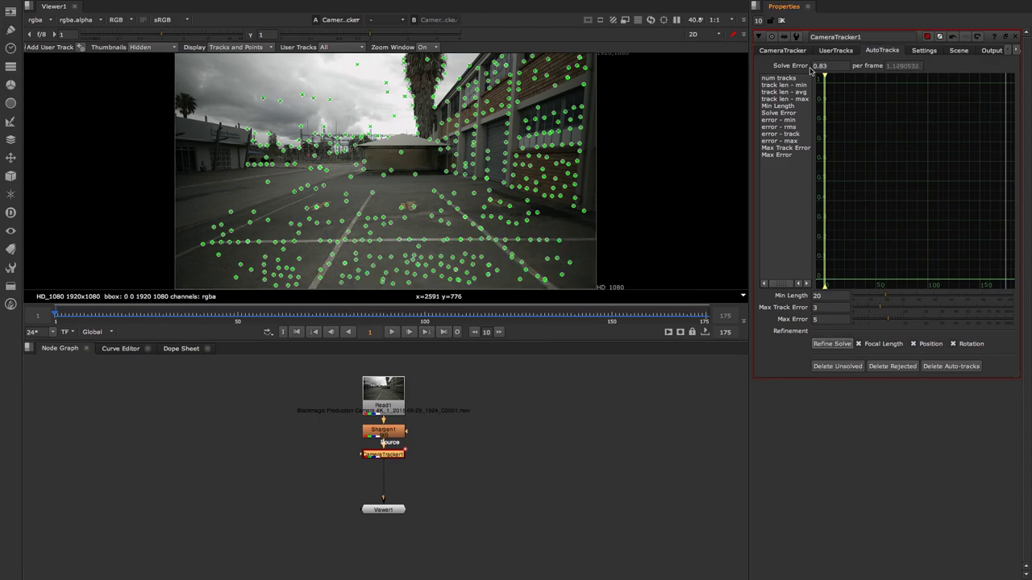
Select the track points across the parking lot's ground and set the ground plane to them
{"action": "left_click", "coordinate": [777, 50]}
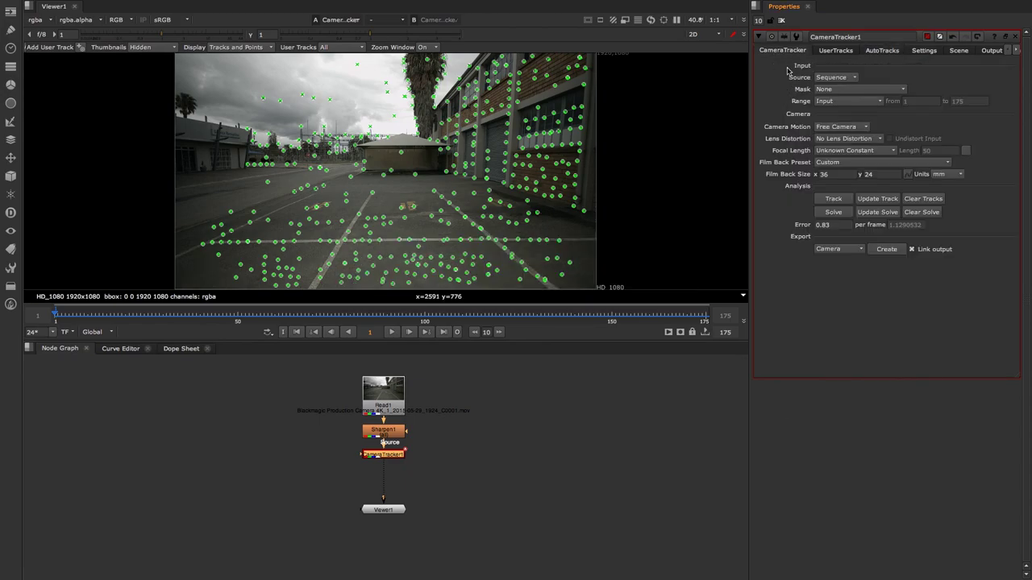
{"action": "left_click_drag", "start_coordinate": [291, 208], "coordinate": [514, 286]}
{"action": "left_click_drag", "start_coordinate": [214, 212], "coordinate": [301, 279], "text": "shift"}
{"action": "left_click_drag", "start_coordinate": [541, 249], "coordinate": [511, 276], "text": "shift"}
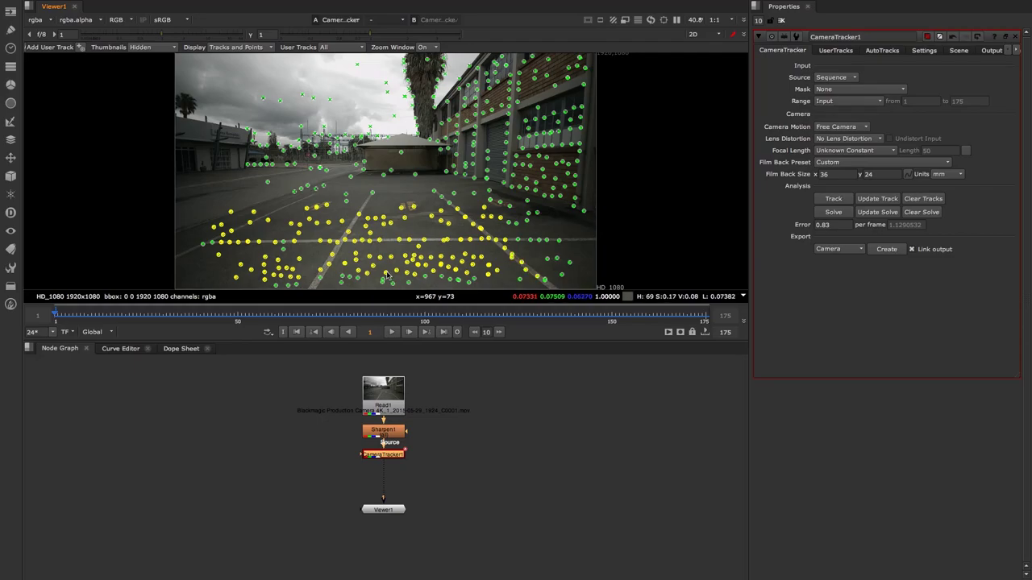
{"action": "left_click_drag", "start_coordinate": [425, 183], "coordinate": [460, 219], "text": "shift"}
{"action": "left_click_drag", "start_coordinate": [334, 273], "coordinate": [474, 288], "text": "shift"}
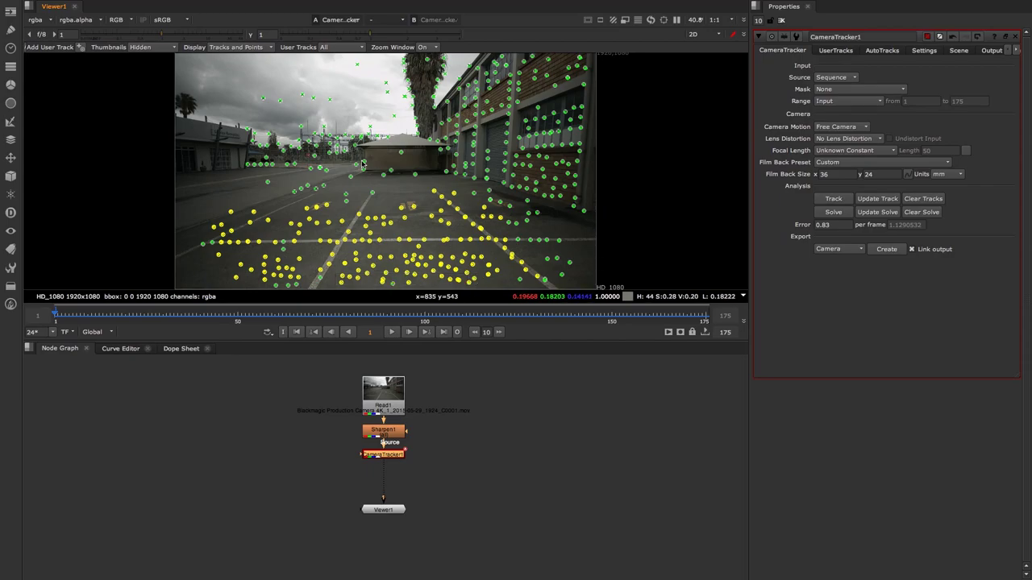
{"action": "right_click", "coordinate": [371, 233]}
{"action": "mouse_move", "coordinate": [399, 280]}
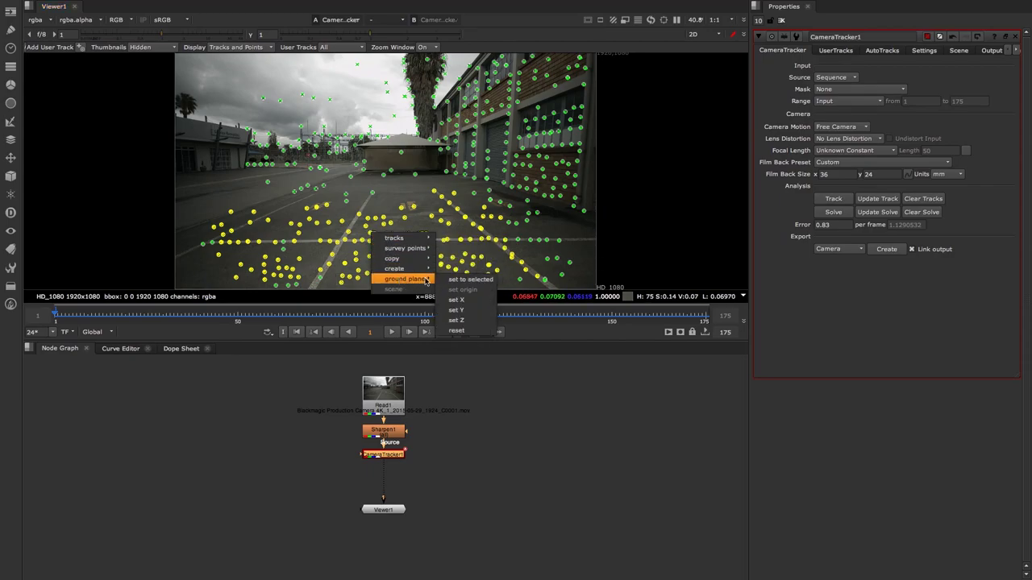
{"action": "left_click", "coordinate": [471, 280]}
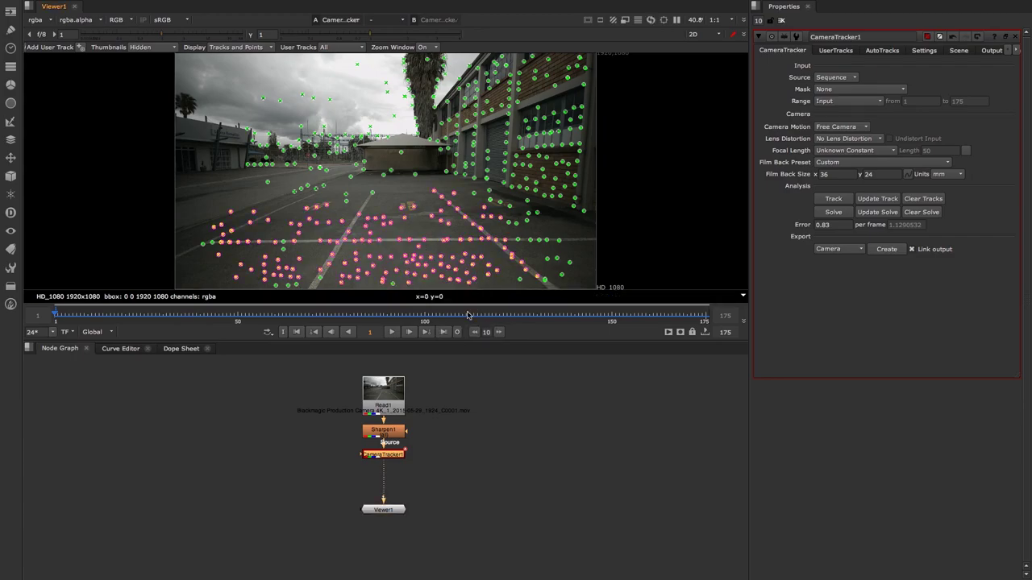
Inspect the solved point cloud and ground plane in the 3D view, then return to the 2D view
{"action": "left_click", "coordinate": [713, 37]}
{"action": "left_click", "coordinate": [701, 55]}
{"action": "scroll", "coordinate": [396, 191], "scroll_direction": "up", "scroll_amount": 5}
{"action": "mouse_move", "coordinate": [443, 214]}
{"action": "left_mouse_down", "text": "ctrl"}
{"action": "mouse_move", "coordinate": [429, 228]}
{"action": "mouse_move", "coordinate": [367, 183]}
{"action": "mouse_move", "coordinate": [338, 197]}
{"action": "mouse_move", "coordinate": [443, 208]}
{"action": "left_mouse_up", "text": "ctrl"}
{"action": "left_click", "coordinate": [691, 36]}
{"action": "left_click", "coordinate": [698, 45]}
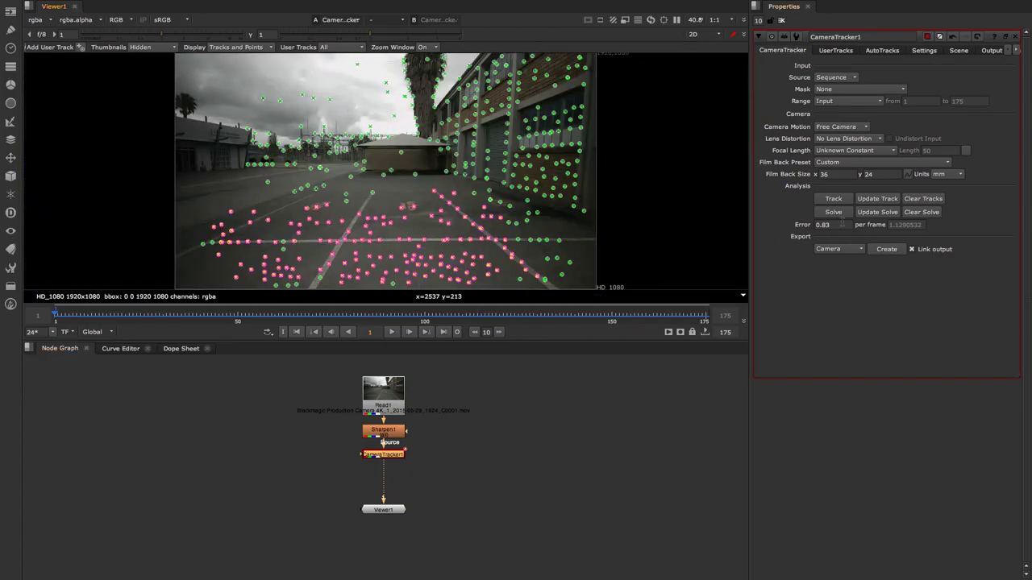
Export a Scene from the camera tracker with output linking turned off
{"action": "left_click", "coordinate": [864, 253]}
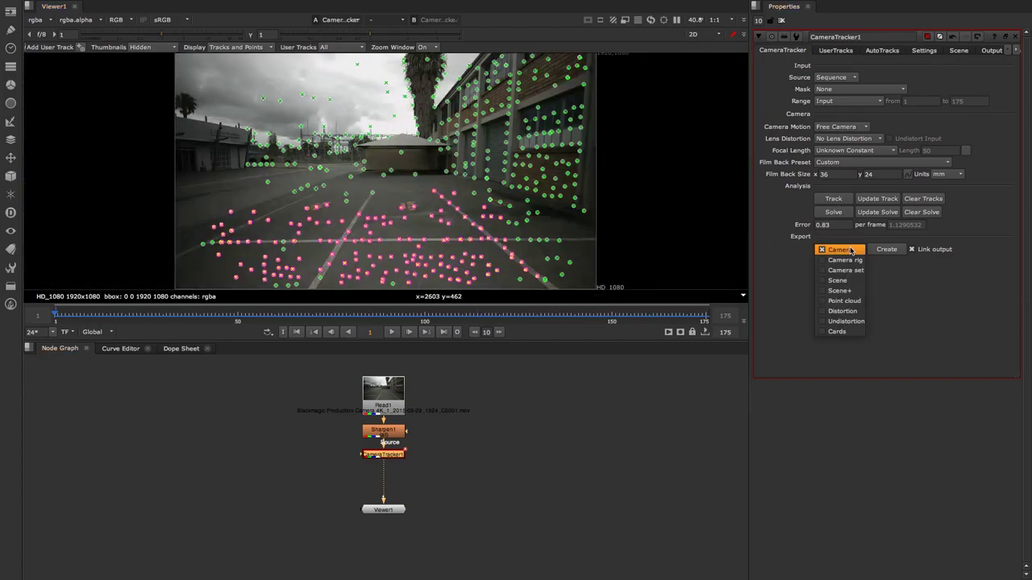
{"action": "left_click", "coordinate": [836, 285]}
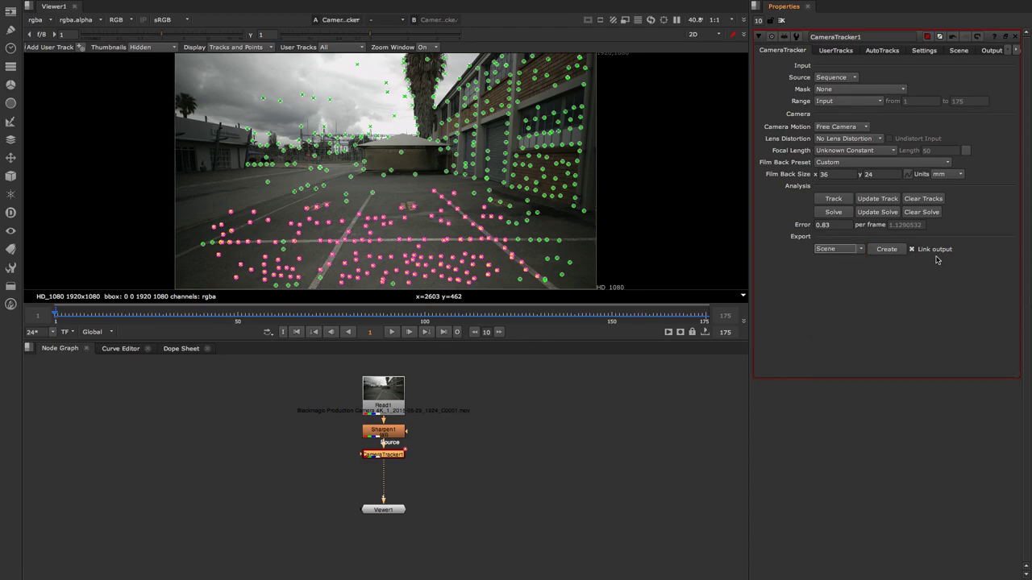
{"action": "left_click", "coordinate": [913, 250]}
{"action": "left_click", "coordinate": [887, 249]}
Arrange the exported camera, scene and point cloud nodes in the empty space beside the tracker node
{"action": "left_click_drag", "start_coordinate": [447, 499], "coordinate": [563, 420]}
{"action": "left_click_drag", "start_coordinate": [383, 540], "coordinate": [530, 473]}
{"action": "left_click_drag", "start_coordinate": [392, 503], "coordinate": [520, 442]}
{"action": "left_click_drag", "start_coordinate": [559, 421], "coordinate": [601, 398]}
{"action": "left_click_drag", "start_coordinate": [525, 455], "coordinate": [529, 450]}
{"action": "left_click_drag", "start_coordinate": [598, 408], "coordinate": [612, 418]}
{"action": "left_click_drag", "start_coordinate": [528, 445], "coordinate": [530, 453]}
Add a ScanlineRender node fed by the scene node
{"action": "key", "text": "Tab"}
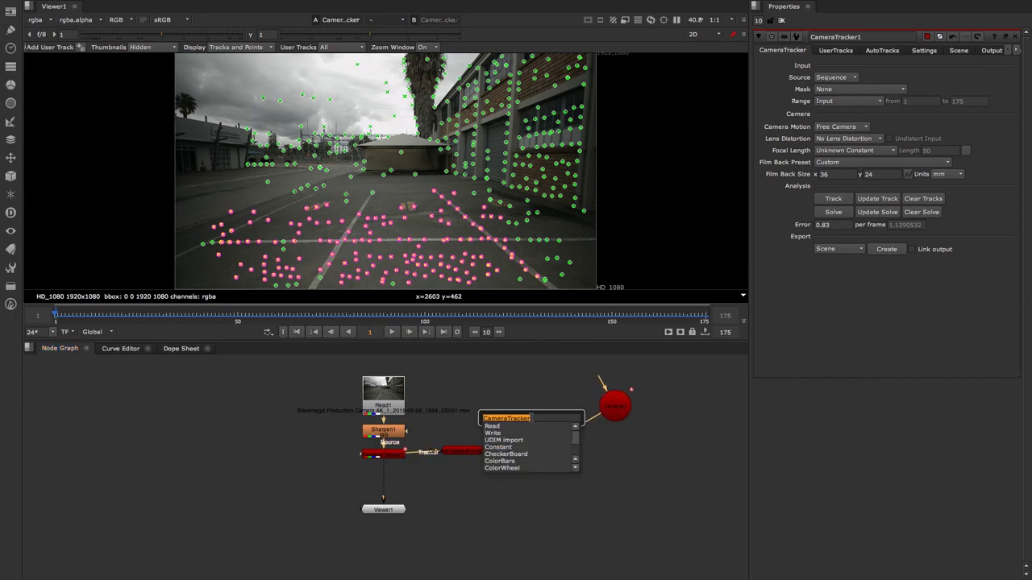
{"action": "type", "text": "scal"}
{"action": "key", "text": "Return"}
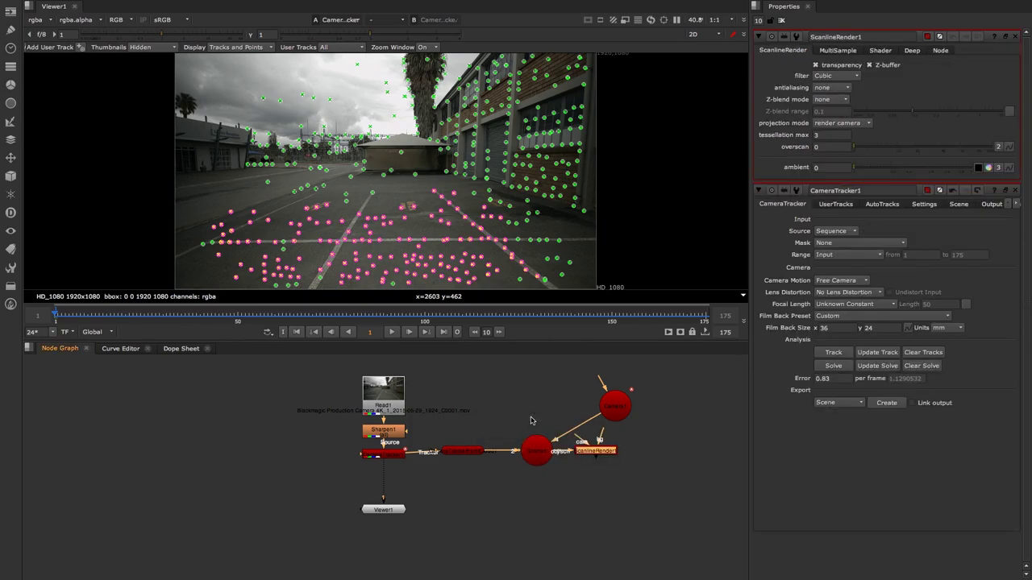
Connect the ScanlineRender's camera input to the tracked camera and its background input to the Read footage, routing that line through two dots
{"action": "left_click_drag", "start_coordinate": [601, 454], "coordinate": [617, 408]}
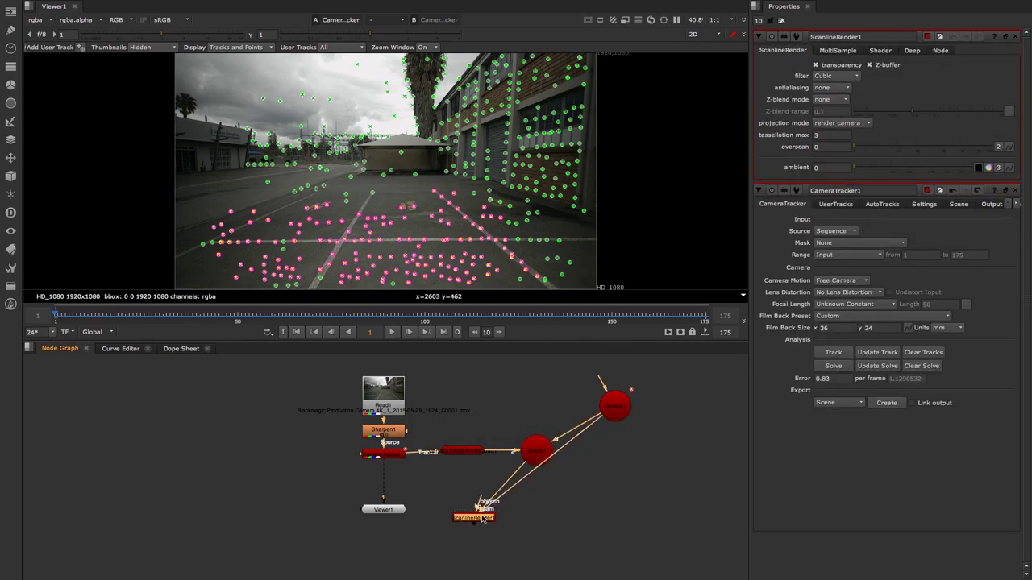
{"action": "left_click_drag", "start_coordinate": [483, 519], "coordinate": [519, 520]}
{"action": "left_click_drag", "start_coordinate": [505, 523], "coordinate": [383, 393]}
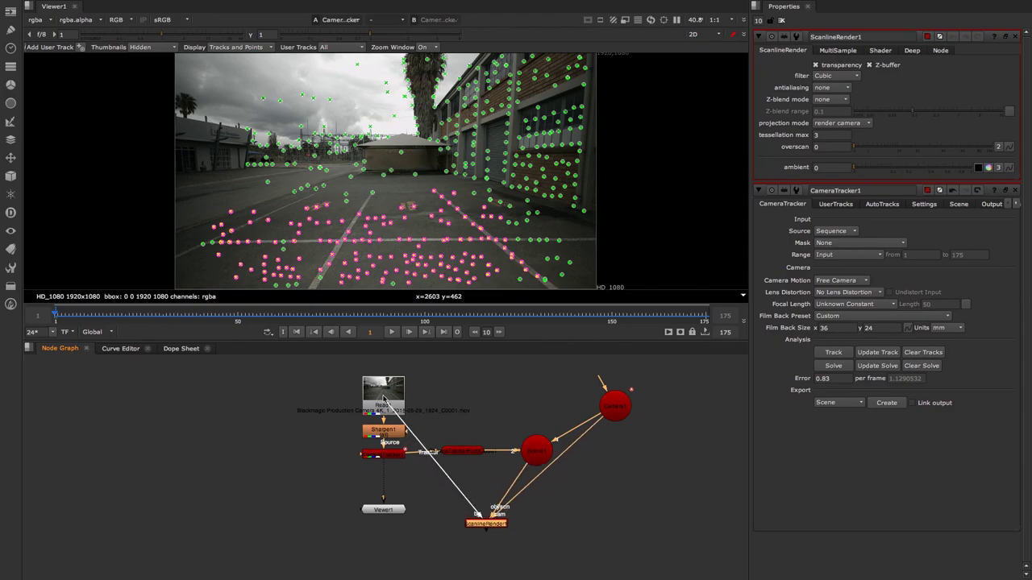
{"action": "left_click_drag", "start_coordinate": [442, 470], "coordinate": [300, 523], "text": "ctrl"}
{"action": "left_click_drag", "start_coordinate": [335, 472], "coordinate": [300, 398], "text": "ctrl"}
Move the viewer node further down and line up the scene and camera nodes side by side
{"action": "left_click_drag", "start_coordinate": [389, 511], "coordinate": [389, 550]}
{"action": "left_click_drag", "start_coordinate": [533, 446], "coordinate": [528, 412]}
{"action": "left_click_drag", "start_coordinate": [612, 407], "coordinate": [612, 417]}
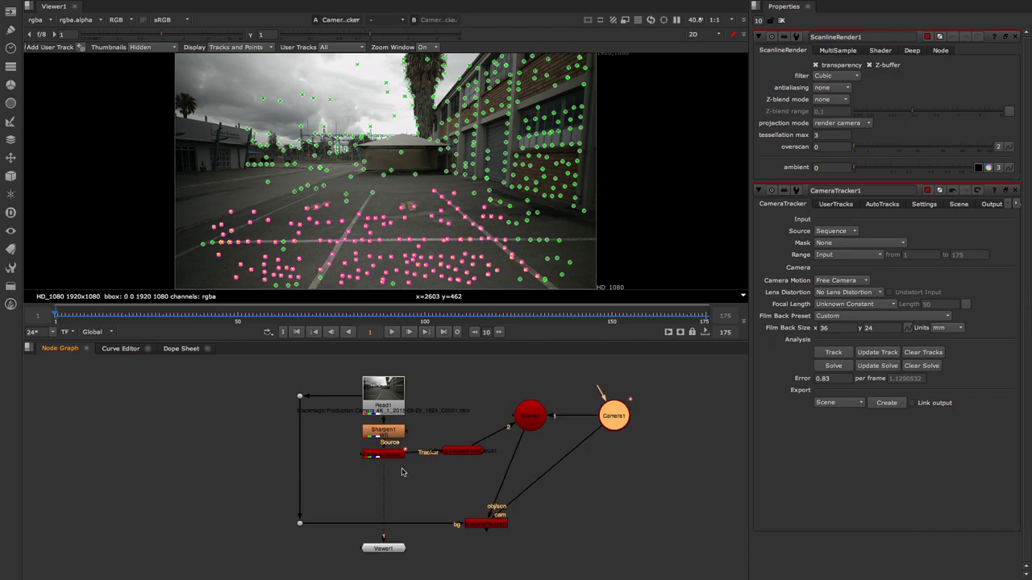
View the ScanlineRender output, align its node with the viewer and background dot, and play the sequence
{"action": "left_click_drag", "start_coordinate": [382, 465], "coordinate": [380, 530]}
{"action": "left_click_drag", "start_coordinate": [463, 536], "coordinate": [522, 497]}
{"action": "left_click_drag", "start_coordinate": [396, 549], "coordinate": [532, 536]}
{"action": "left_click_drag", "start_coordinate": [300, 525], "coordinate": [300, 497]}
{"action": "key", "text": "l"}
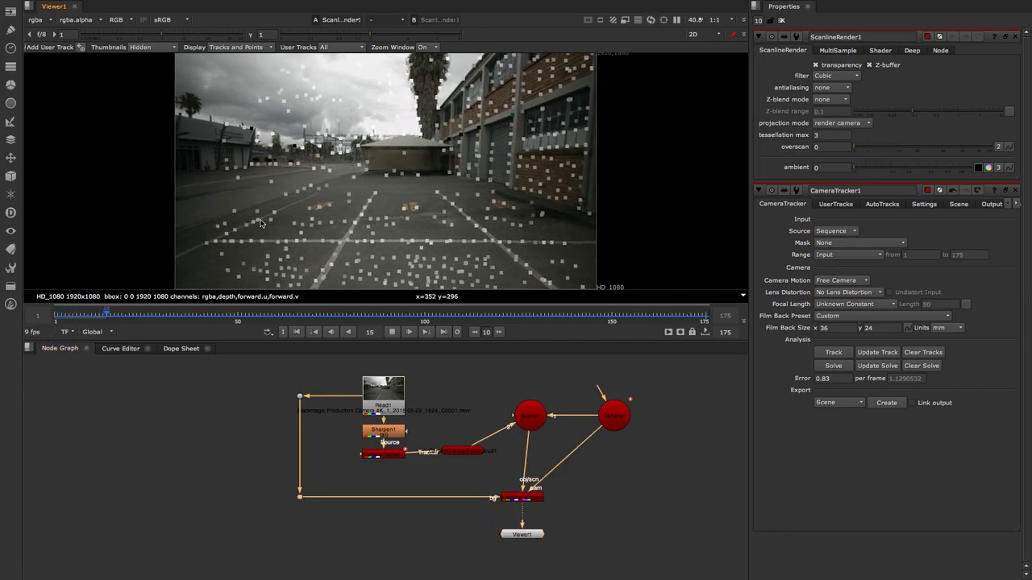
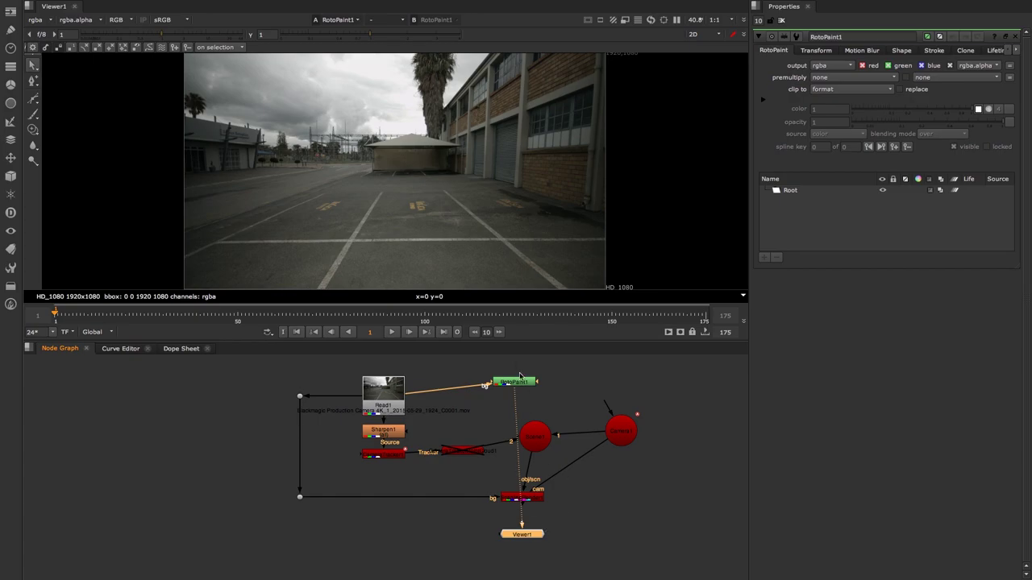
Choose RotoPaint's Clone tool and set a clean asphalt source beside the yellow lettering in the middle parking space
{"action": "left_click_drag", "start_coordinate": [515, 384], "coordinate": [514, 392]}
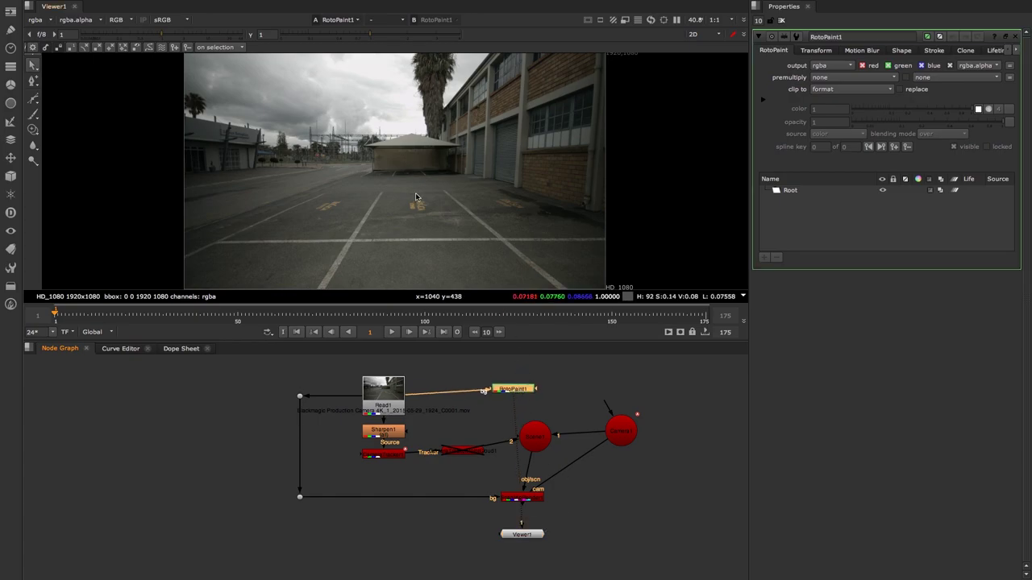
{"action": "scroll", "coordinate": [414, 208], "scroll_direction": "up", "scroll_amount": 8}
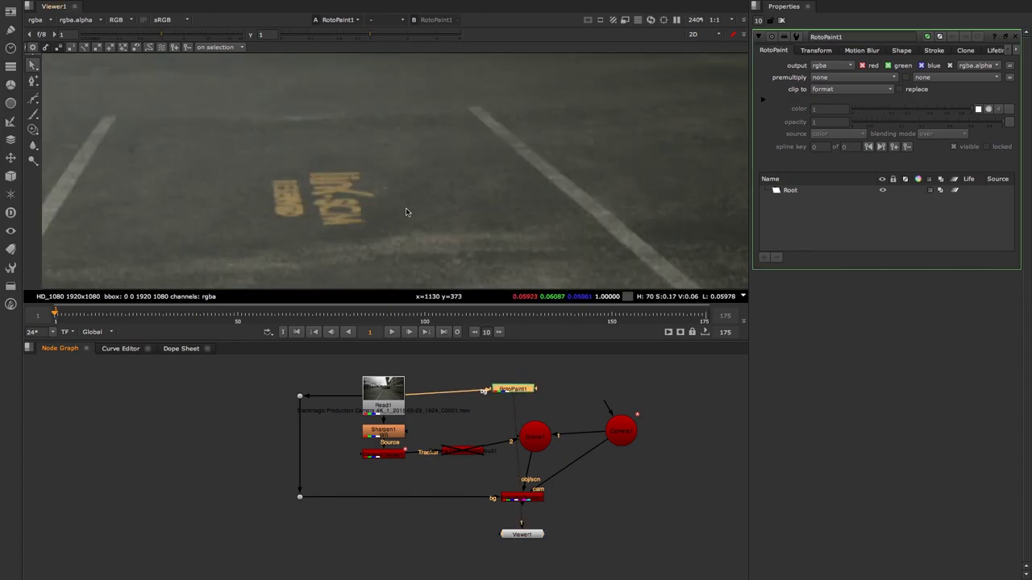
{"action": "scroll", "coordinate": [404, 208], "scroll_direction": "down", "scroll_amount": 4}
{"action": "scroll", "coordinate": [383, 211], "scroll_direction": "down", "scroll_amount": 1}
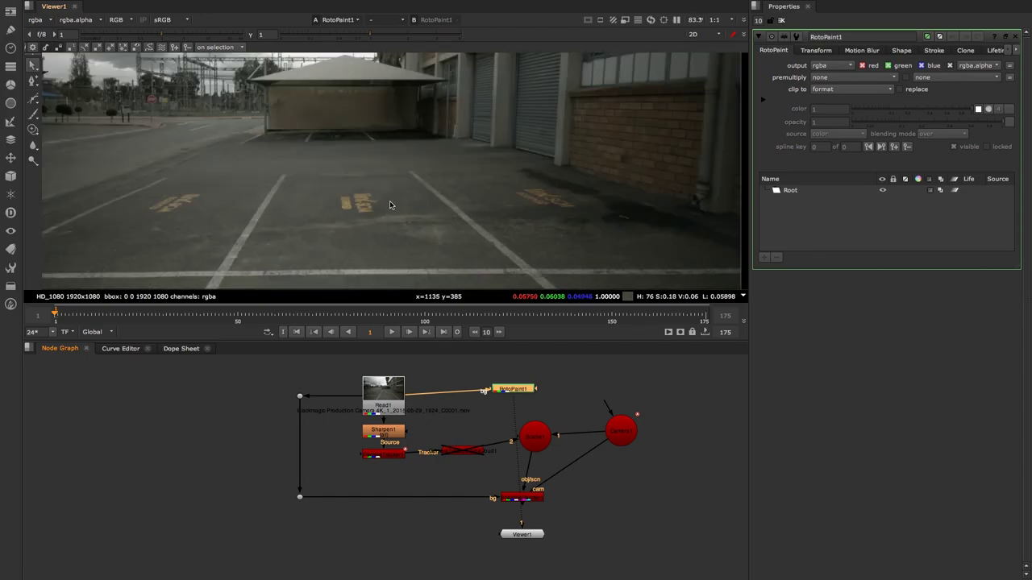
{"action": "middle_click_drag", "start_coordinate": [389, 201], "coordinate": [438, 183]}
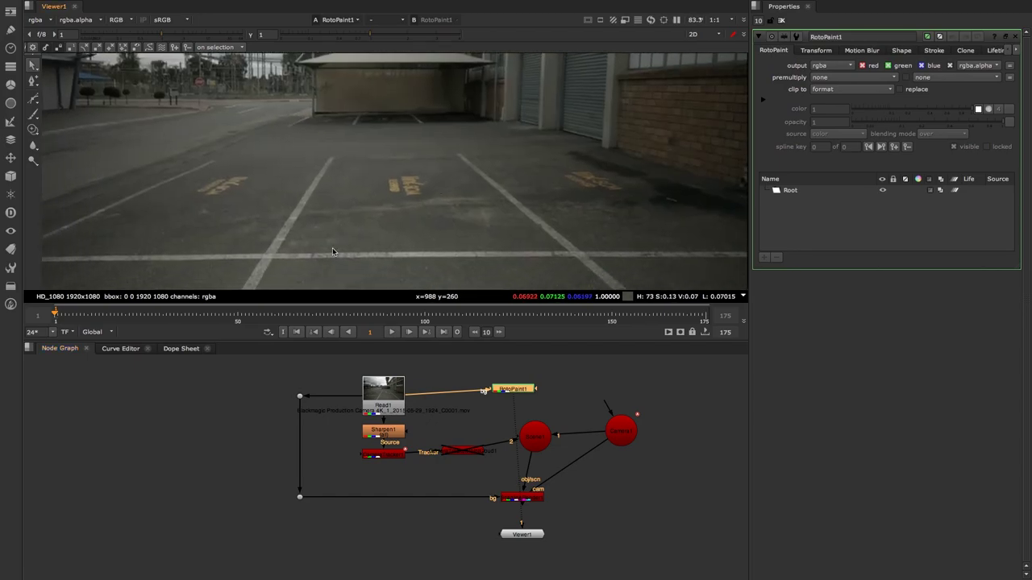
{"action": "left_click", "coordinate": [33, 132]}
{"action": "mouse_move", "coordinate": [345, 187]}
{"action": "left_mouse_down", "text": "ctrl"}
{"action": "mouse_move", "coordinate": [378, 187]}
{"action": "mouse_move", "coordinate": [365, 187]}
{"action": "left_mouse_up", "text": "ctrl"}
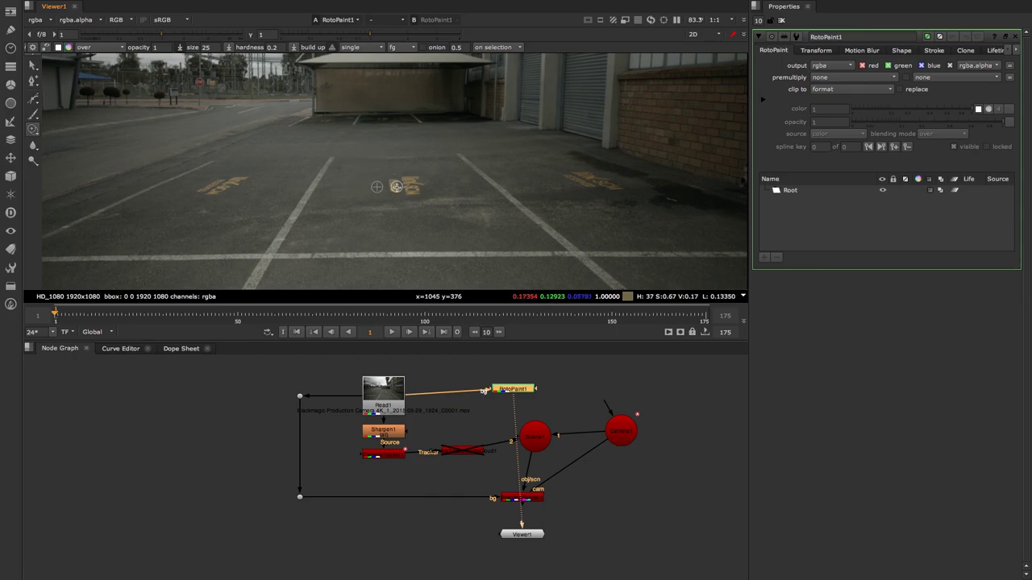
Clone clean asphalt over the yellow lettering in the middle parking space on frame 1
{"action": "scroll", "coordinate": [396, 187], "scroll_direction": "up", "scroll_amount": 4}
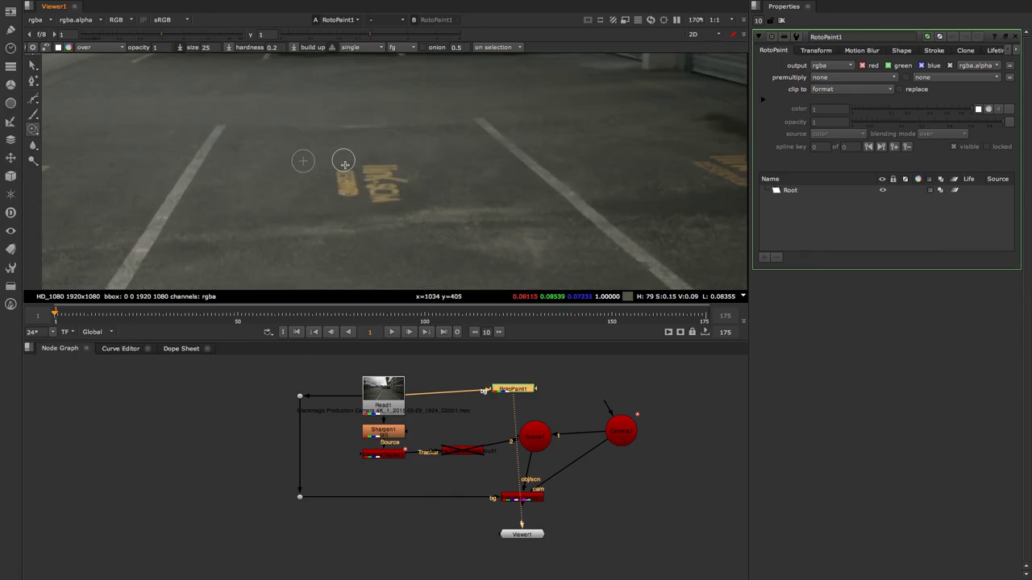
{"action": "mouse_move", "coordinate": [340, 190]}
{"action": "left_mouse_down"}
{"action": "mouse_move", "coordinate": [354, 192]}
{"action": "mouse_move", "coordinate": [344, 173]}
{"action": "mouse_move", "coordinate": [337, 194]}
{"action": "left_mouse_up"}
{"action": "left_click", "coordinate": [345, 176]}
{"action": "left_click", "coordinate": [350, 186]}
{"action": "left_click", "coordinate": [344, 190]}
{"action": "left_click", "coordinate": [400, 170]}
{"action": "mouse_move", "coordinate": [394, 172]}
{"action": "left_mouse_down"}
{"action": "mouse_move", "coordinate": [401, 181]}
{"action": "mouse_move", "coordinate": [375, 168]}
{"action": "mouse_move", "coordinate": [419, 180]}
{"action": "mouse_move", "coordinate": [384, 201]}
{"action": "mouse_move", "coordinate": [374, 172]}
{"action": "mouse_move", "coordinate": [363, 196]}
{"action": "mouse_move", "coordinate": [361, 167]}
{"action": "mouse_move", "coordinate": [370, 166]}
{"action": "mouse_move", "coordinate": [416, 184]}
{"action": "mouse_move", "coordinate": [427, 211]}
{"action": "left_mouse_up"}
{"action": "left_click", "coordinate": [387, 189]}
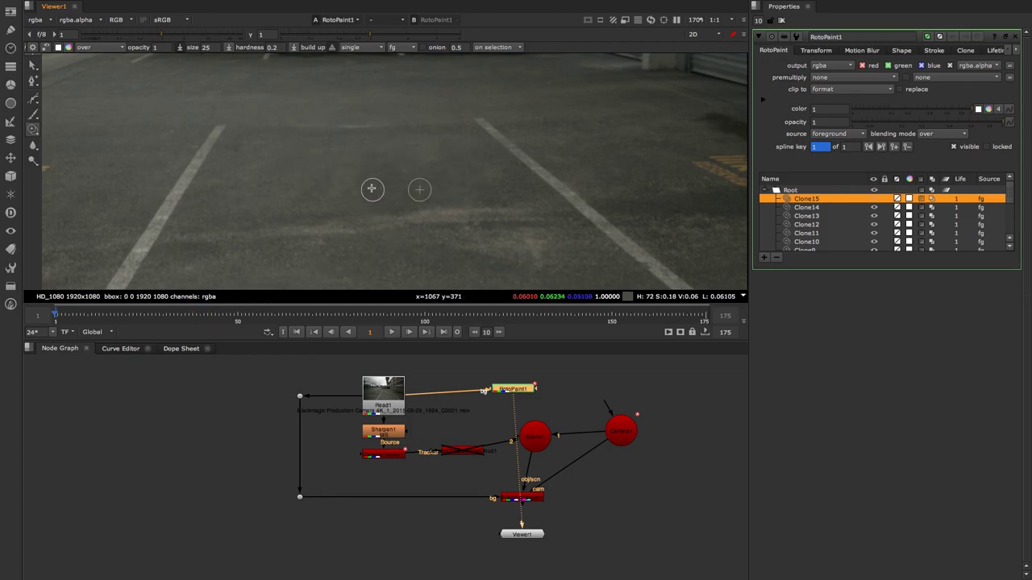
{"action": "scroll", "coordinate": [398, 162], "scroll_direction": "down", "scroll_amount": 5}
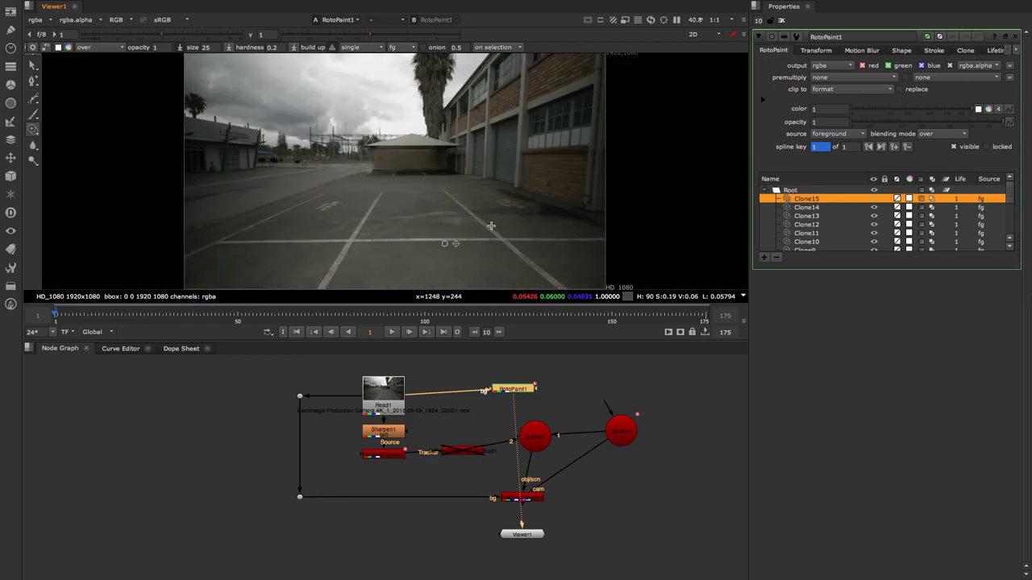
Line up the RotoPaint node with the Read node and compare the painted frame with the following one
{"action": "left_click_drag", "start_coordinate": [519, 394], "coordinate": [515, 401]}
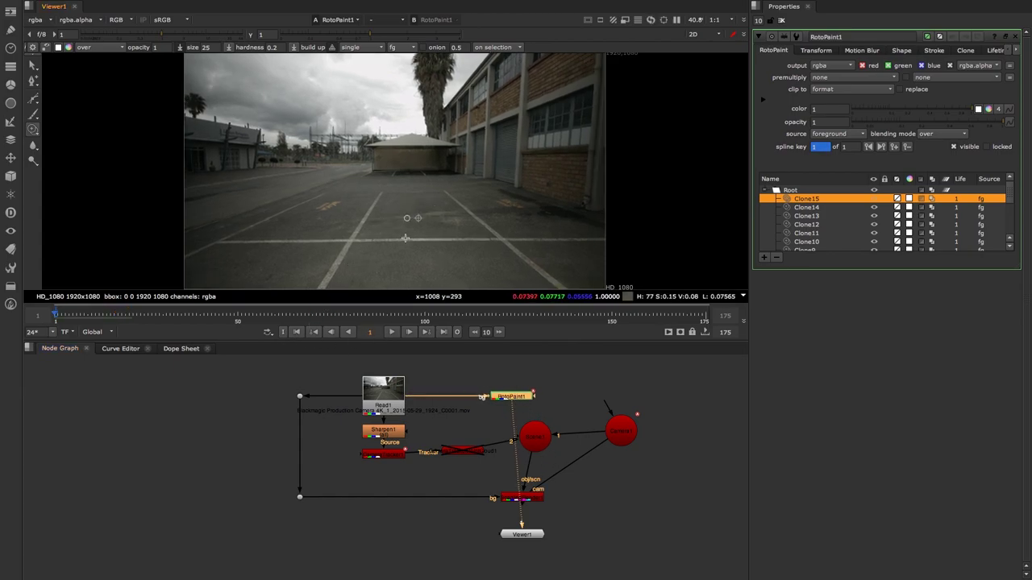
{"action": "left_click", "coordinate": [409, 332]}
{"action": "key", "text": "Left"}
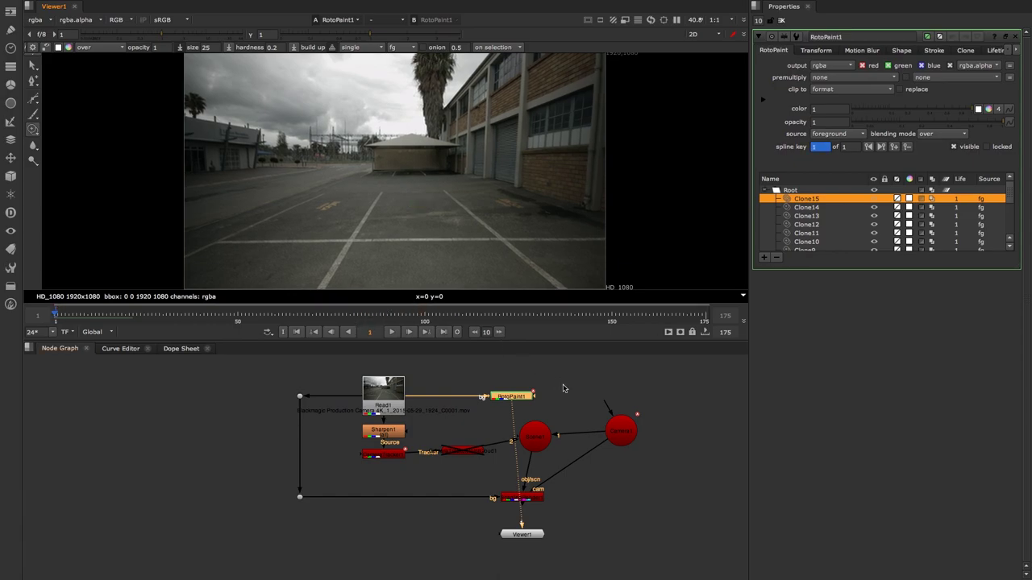
Add a FrameHold node after RotoPaint, in line with it beyond the camera, and view its output
{"action": "left_click", "coordinate": [587, 378]}
{"action": "key", "text": "Tab"}
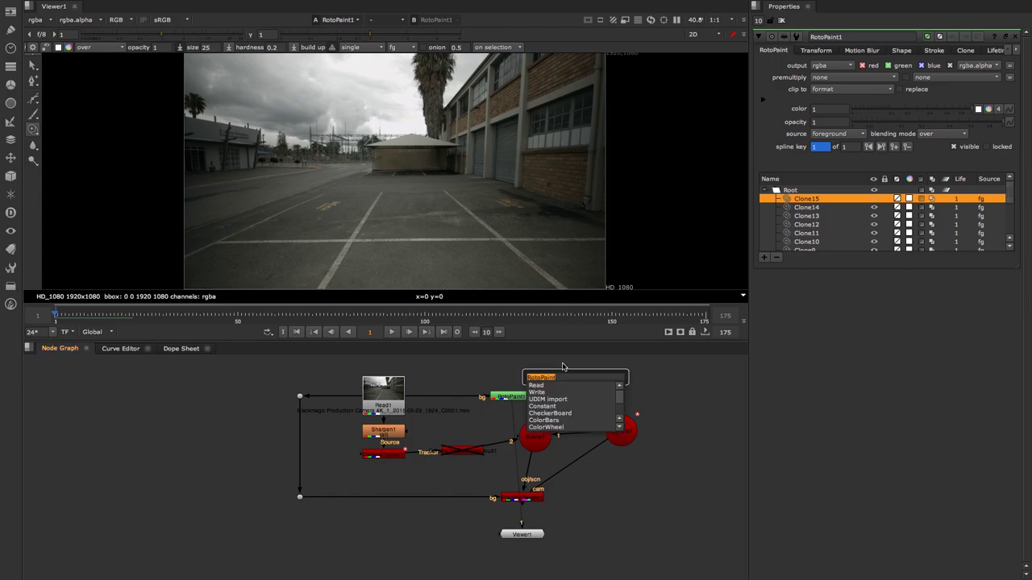
{"action": "type", "text": "frameh"}
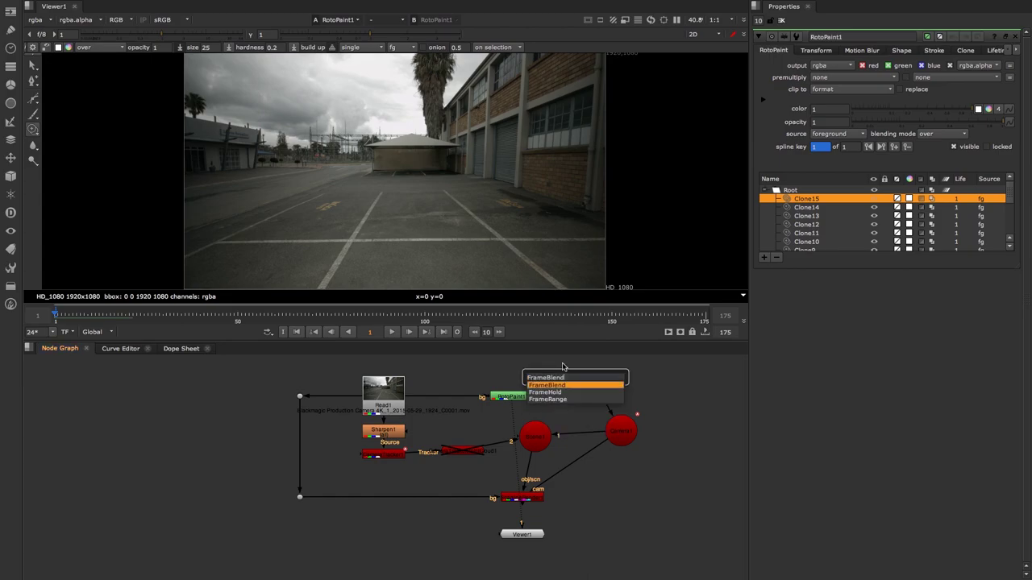
{"action": "key", "text": "Return"}
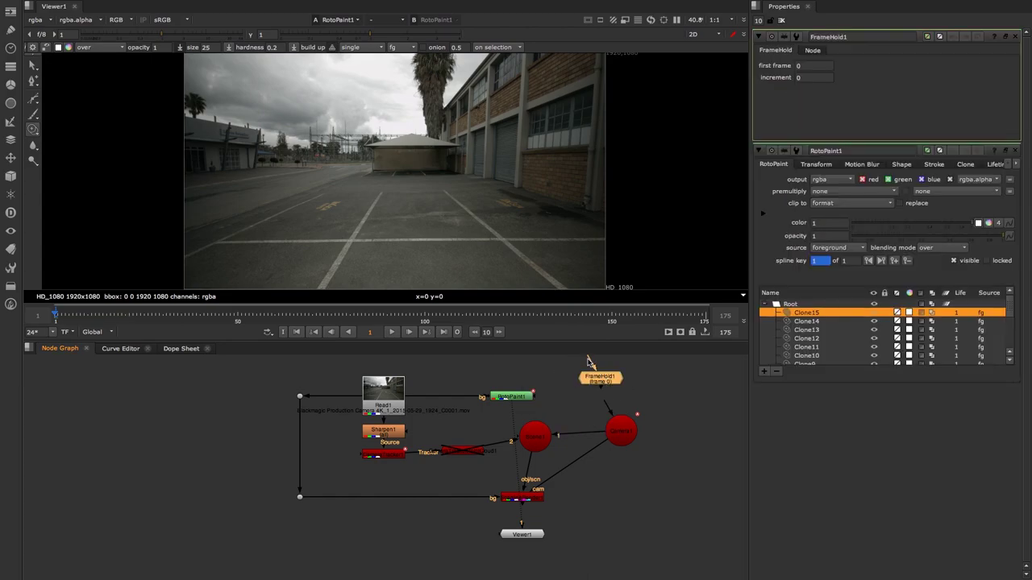
{"action": "left_click", "coordinate": [682, 401]}
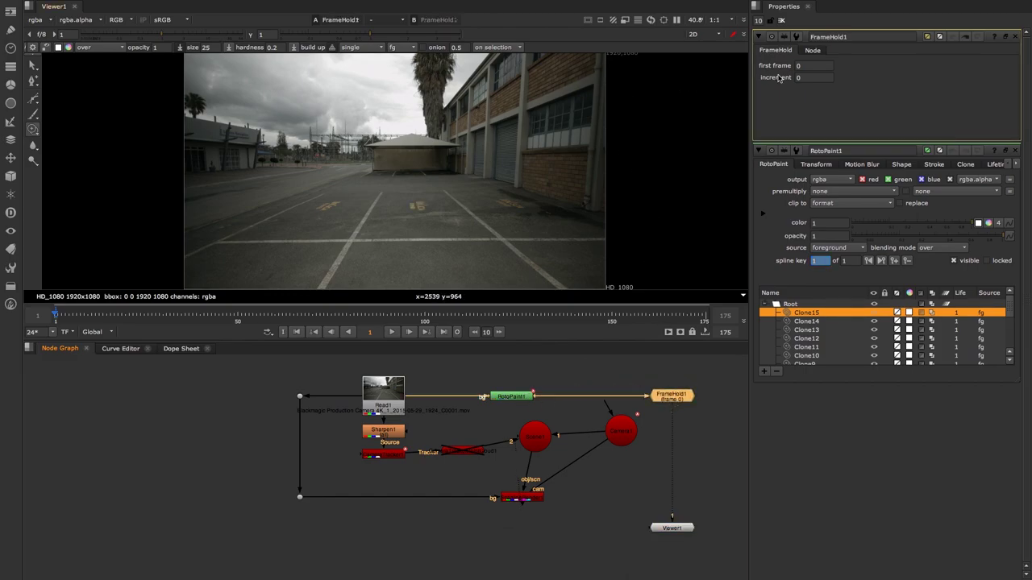
Set the FrameHold's first frame to 1, play the held result and return to the first frame
{"action": "left_click", "coordinate": [803, 66]}
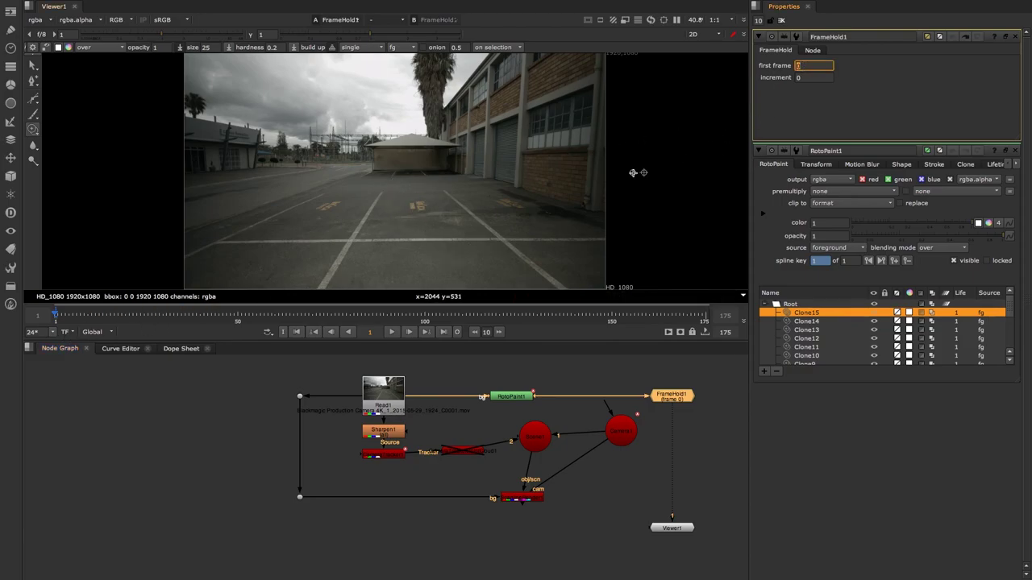
{"action": "type", "text": "1"}
{"action": "left_click", "coordinate": [391, 332]}
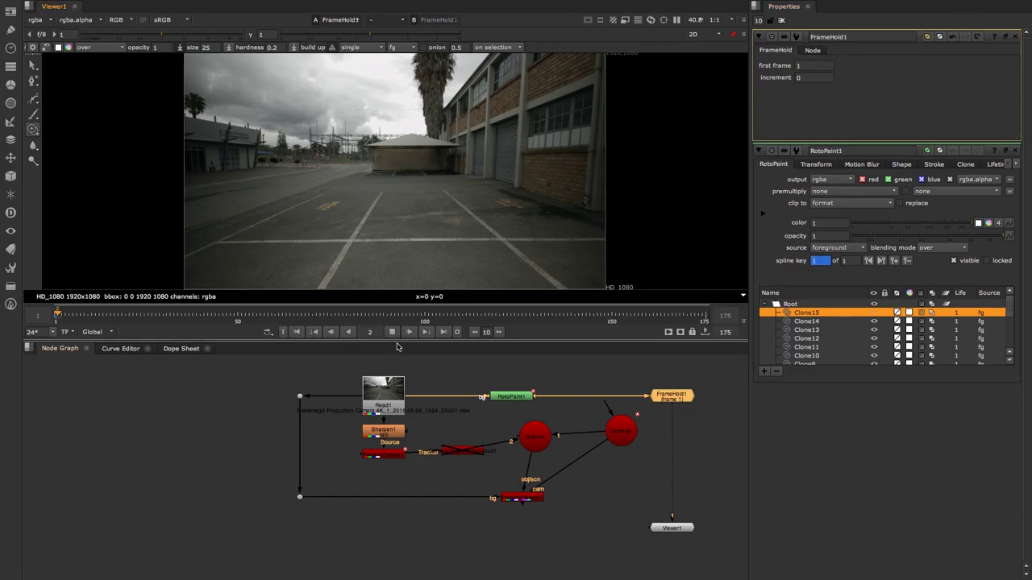
{"action": "left_click", "coordinate": [393, 332]}
{"action": "left_click", "coordinate": [297, 332]}
Reconnect the viewer to the ScanlineRender and place it directly beneath that node
{"action": "left_click_drag", "start_coordinate": [670, 415], "coordinate": [524, 497]}
{"action": "left_click_drag", "start_coordinate": [670, 530], "coordinate": [522, 553]}
{"action": "left_click_drag", "start_coordinate": [673, 400], "coordinate": [677, 401]}
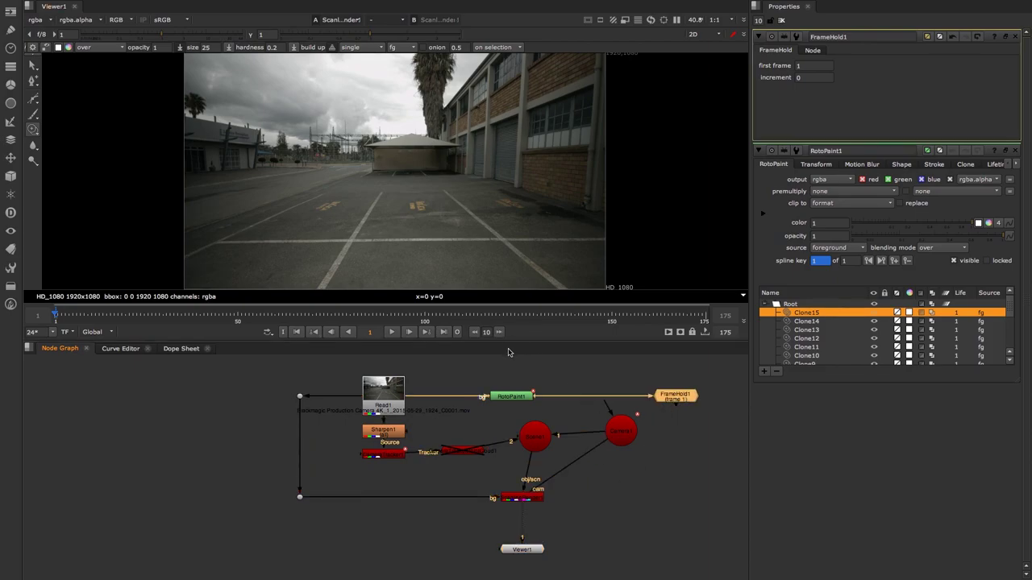
Add a Project3D node fed by the FrameHold and place it directly below
{"action": "key", "text": "Tab"}
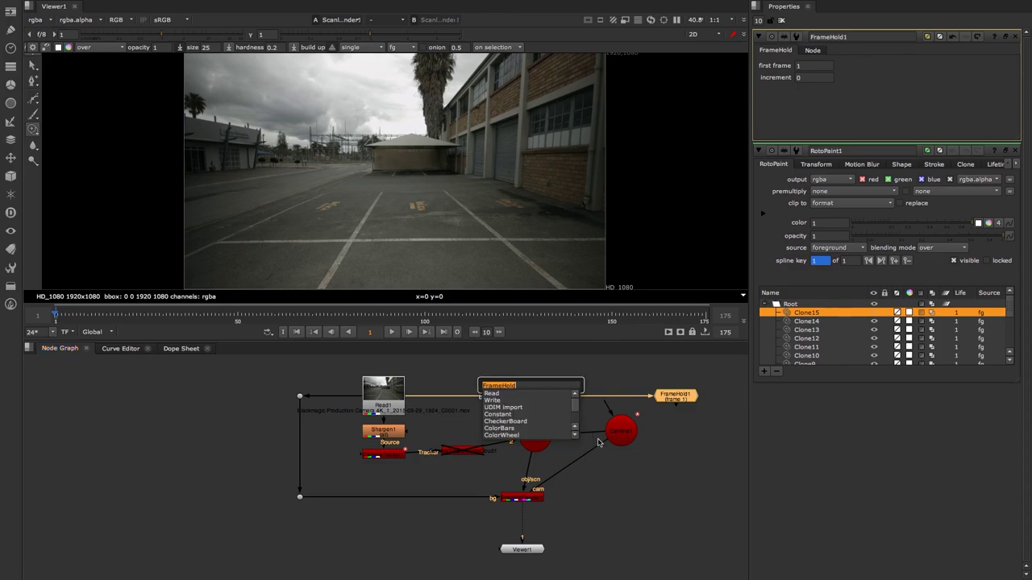
{"action": "type", "text": "project3d"}
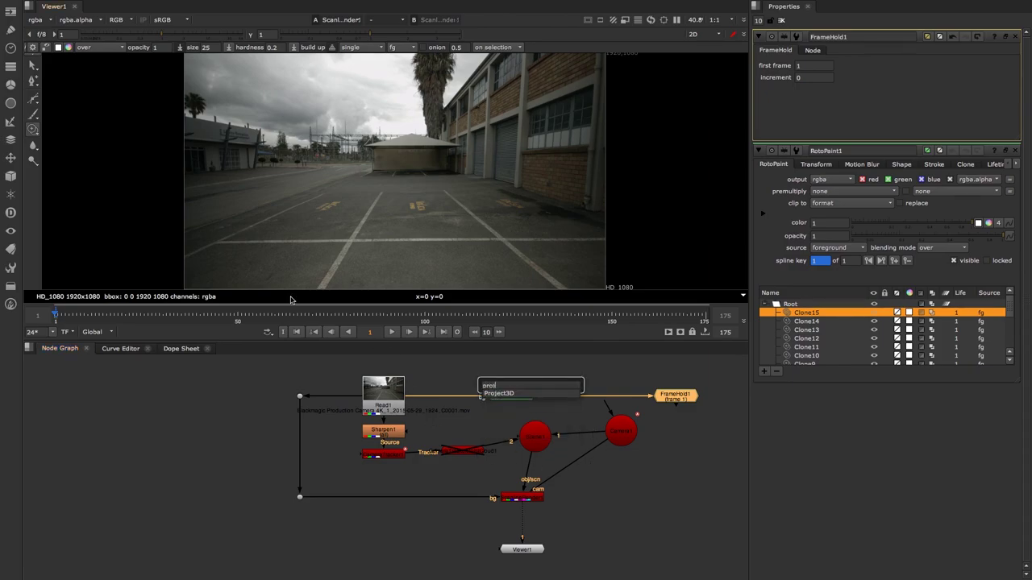
{"action": "key", "text": "Return"}
{"action": "left_click_drag", "start_coordinate": [685, 412], "coordinate": [689, 460]}
{"action": "left_click", "coordinate": [683, 397]}
{"action": "left_click_drag", "start_coordinate": [691, 465], "coordinate": [669, 460]}
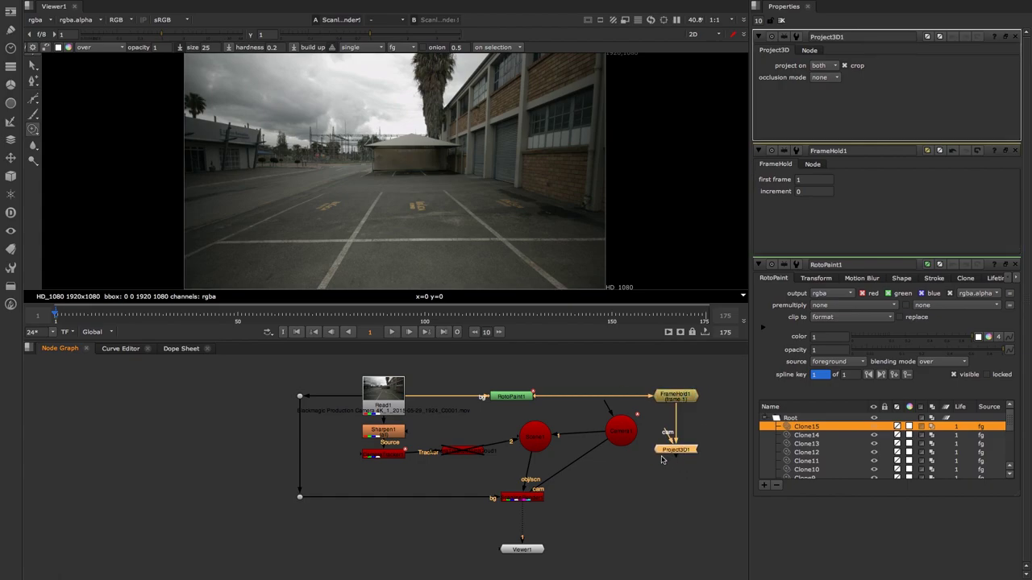
Duplicate the tracked camera and place the copy in the empty space below the original
{"action": "left_click_drag", "start_coordinate": [620, 436], "coordinate": [602, 440]}
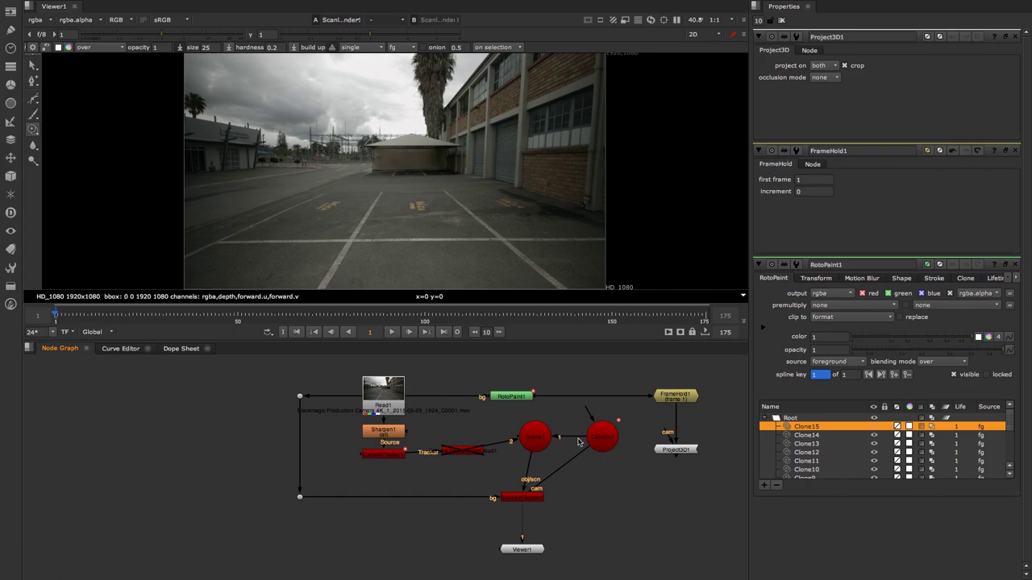
{"action": "left_click", "coordinate": [602, 438]}
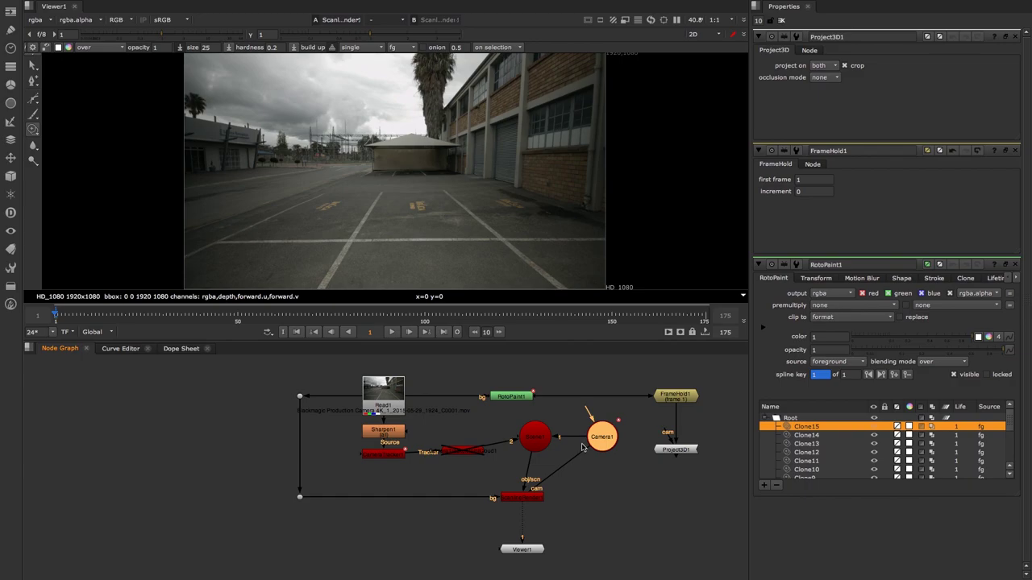
{"action": "left_click", "coordinate": [610, 486]}
{"action": "left_click", "coordinate": [604, 436]}
{"action": "key", "text": "ctrl+v"}
{"action": "left_click_drag", "start_coordinate": [599, 518], "coordinate": [628, 512]}
Rename the duplicated camera to Projector and position its node below the tracked camera
{"action": "double_click", "coordinate": [627, 511]}
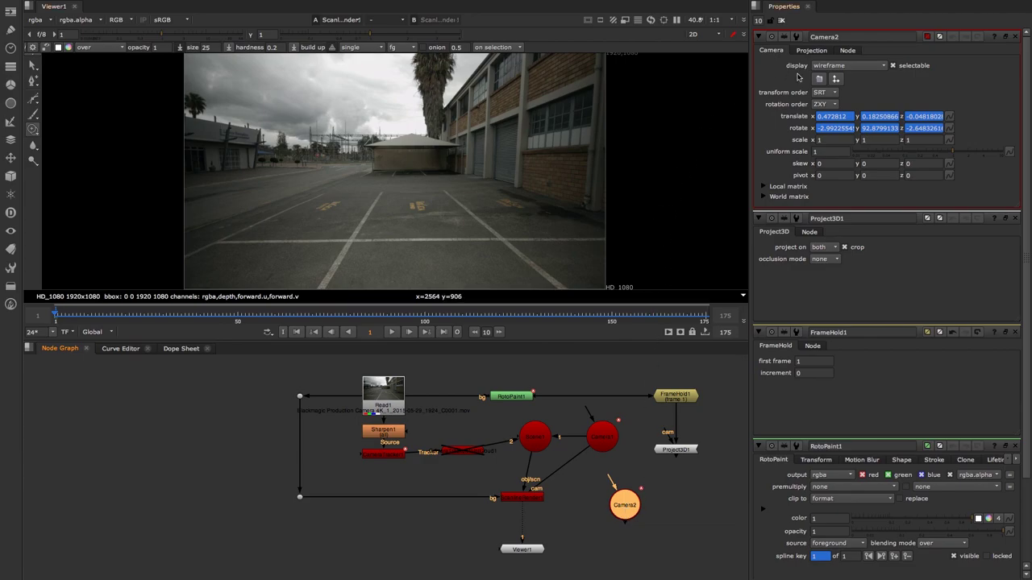
{"action": "double_click", "coordinate": [828, 37]}
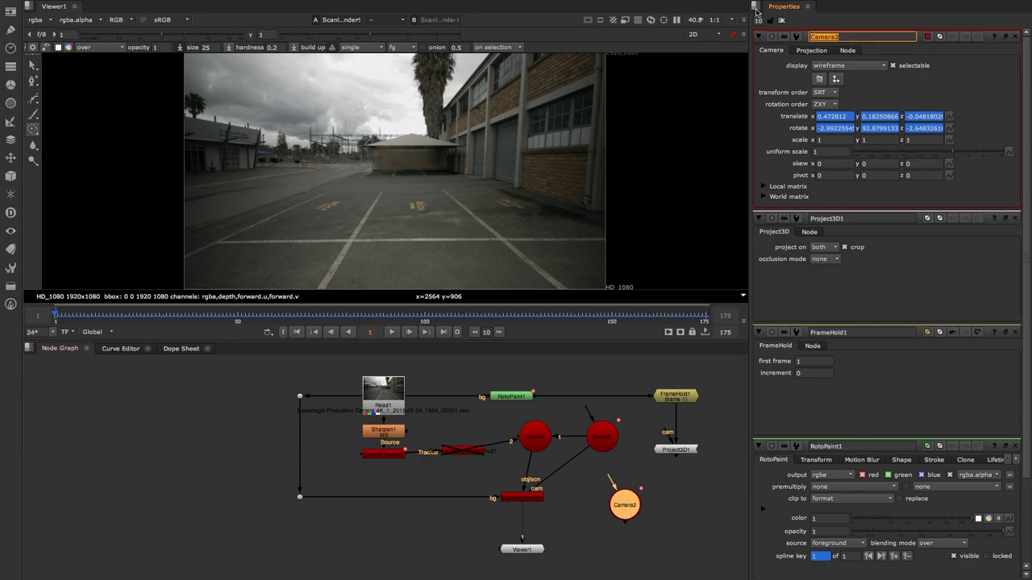
{"action": "type", "text": "Projector"}
{"action": "key", "text": "Return"}
{"action": "left_click_drag", "start_coordinate": [619, 508], "coordinate": [611, 506]}
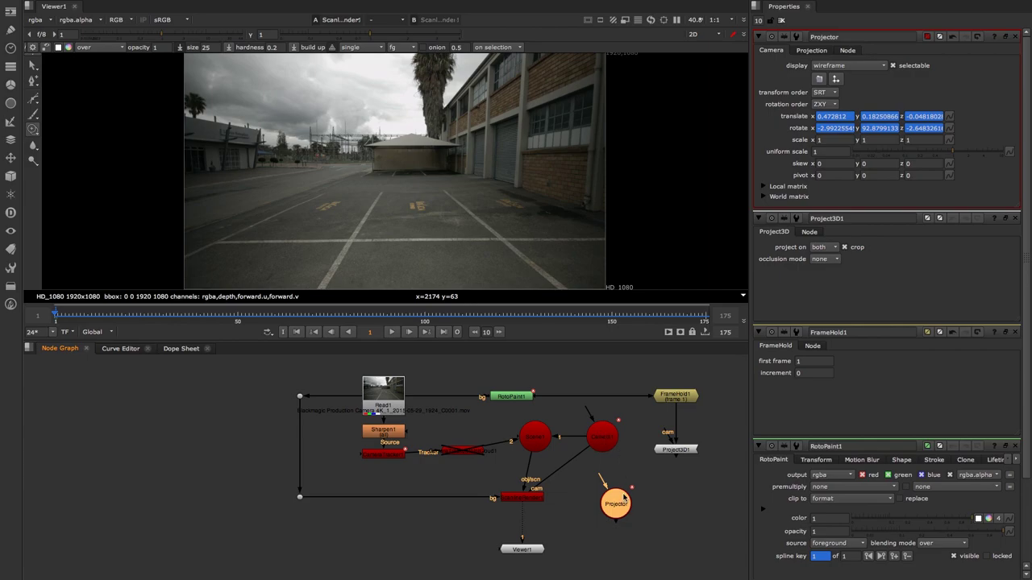
{"action": "left_click_drag", "start_coordinate": [613, 510], "coordinate": [609, 509]}
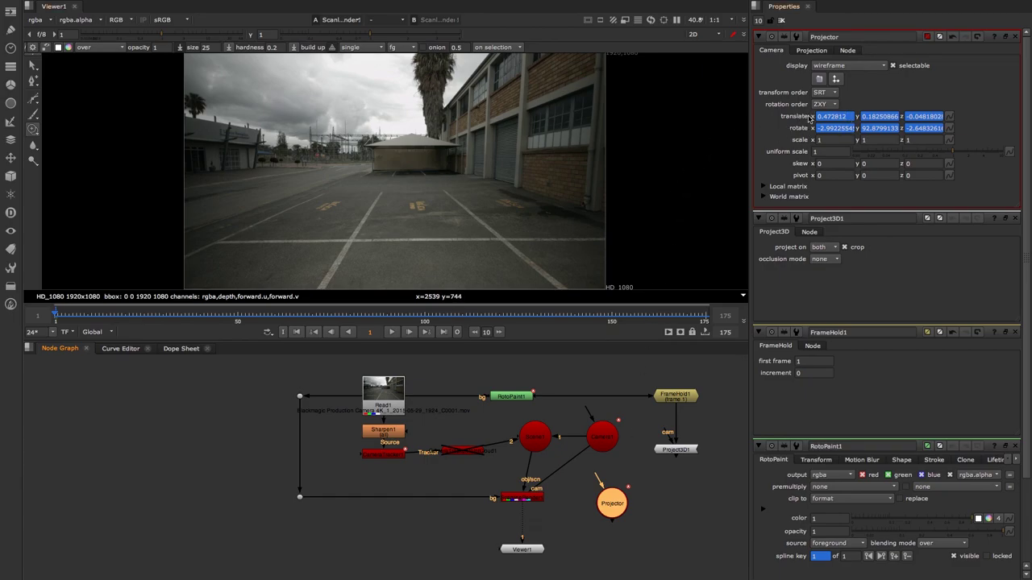
Remove the animation from the Projector camera's translate values on frame 1
{"action": "right_click", "coordinate": [856, 128]}
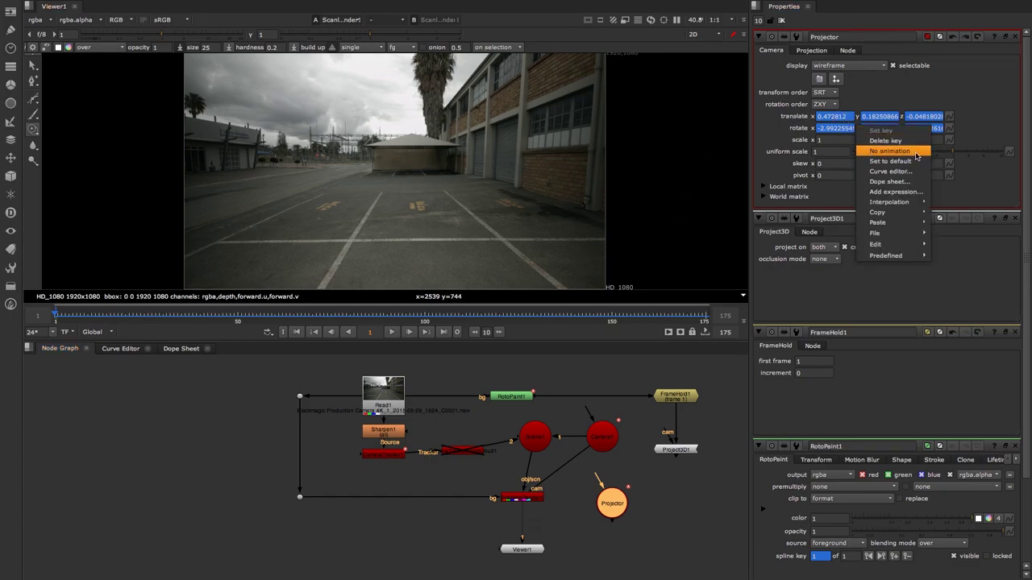
{"action": "left_click", "coordinate": [890, 151]}
{"action": "left_click", "coordinate": [496, 292]}
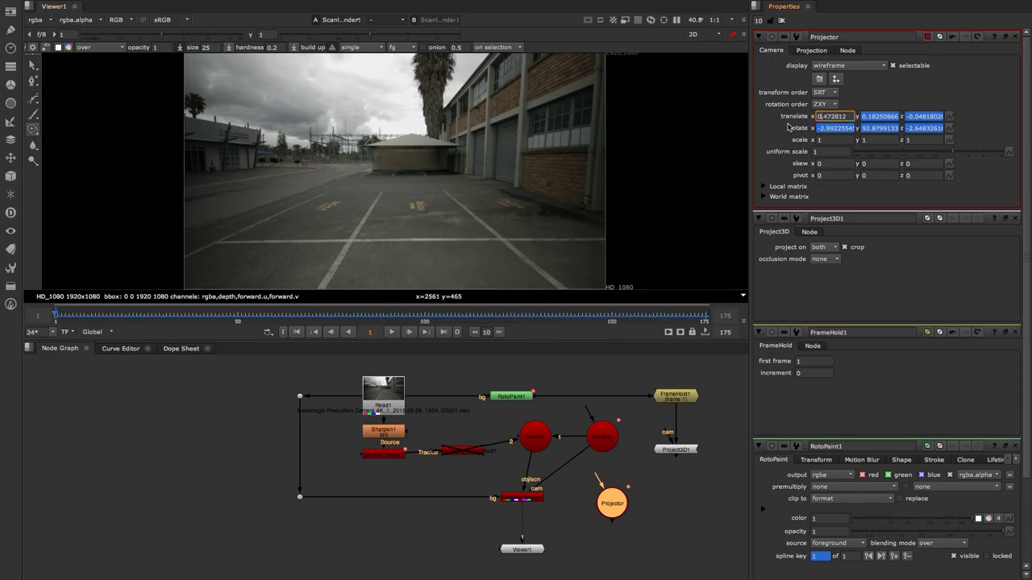
{"action": "left_click", "coordinate": [950, 115]}
{"action": "left_click", "coordinate": [962, 103]}
{"action": "left_click", "coordinate": [946, 116]}
{"action": "left_click", "coordinate": [967, 146]}
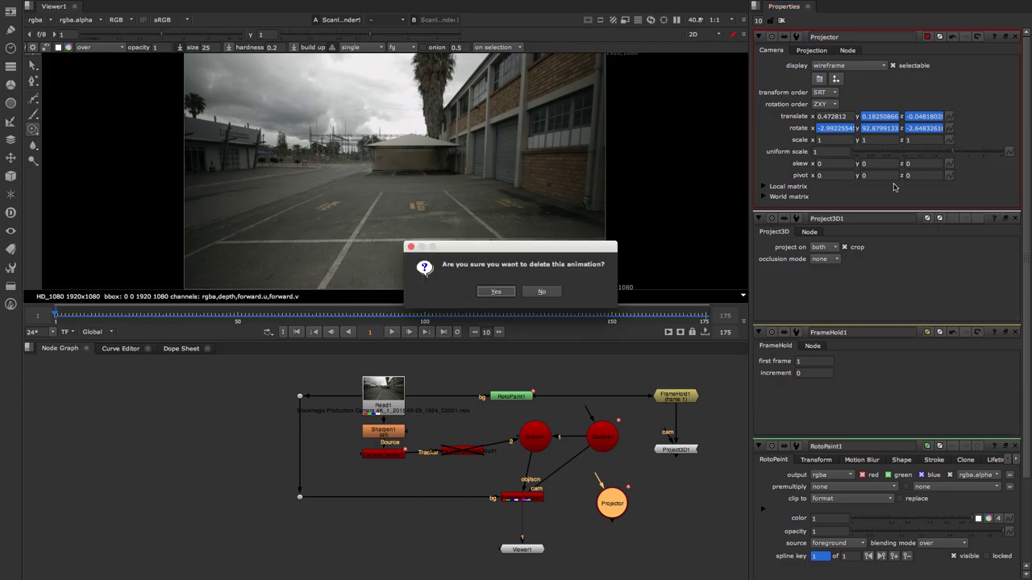
{"action": "left_click", "coordinate": [496, 292]}
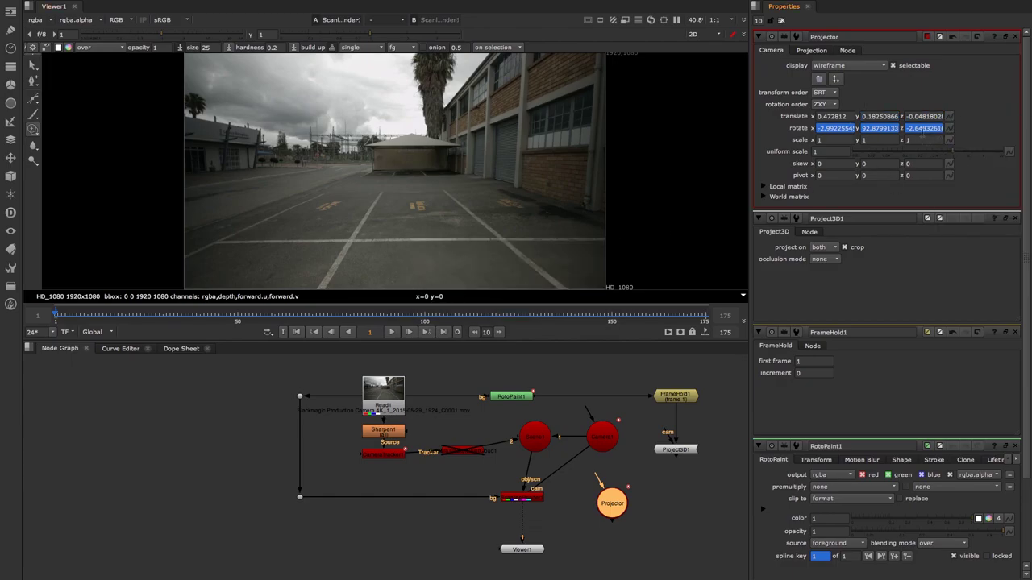
Remove the animation from the Projector camera's rotate values
{"action": "left_click", "coordinate": [949, 128]}
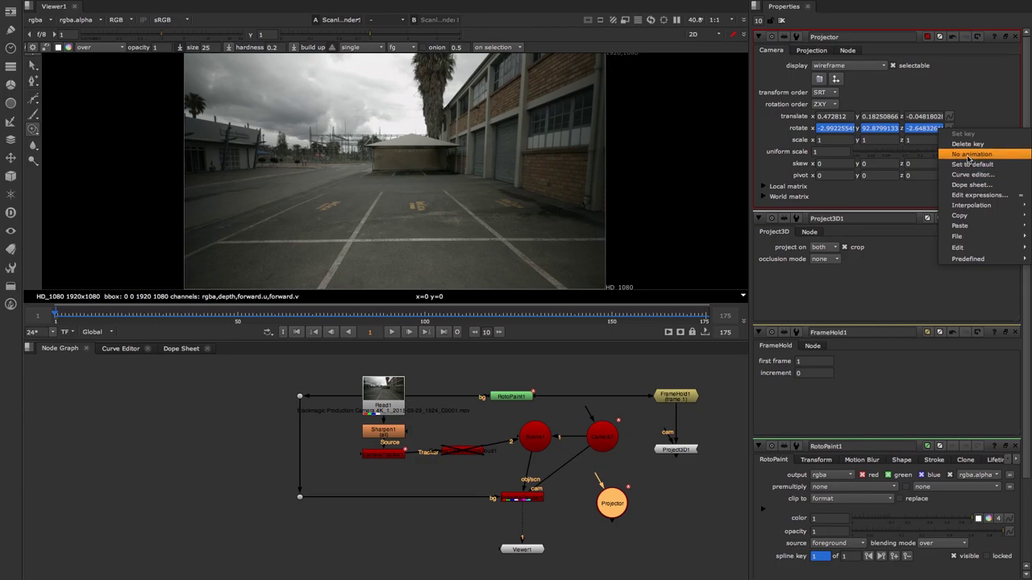
{"action": "left_click", "coordinate": [970, 153]}
{"action": "left_click", "coordinate": [495, 292]}
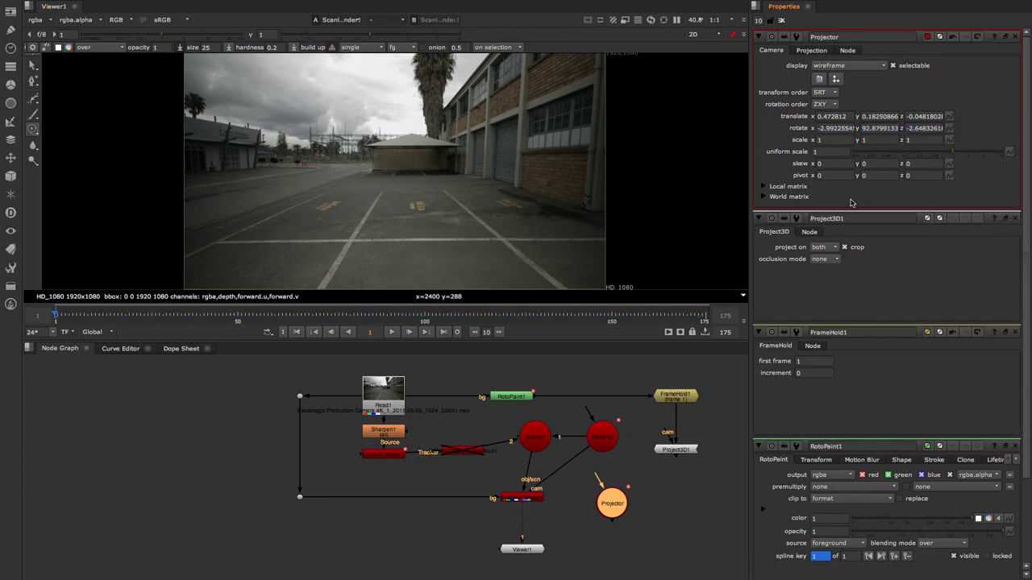
Compare the frozen Projector with the moving tracked camera in the 3D view by scrubbing to frame 75, and return to frame 1 in 2D
{"action": "left_click", "coordinate": [702, 34]}
{"action": "left_click", "coordinate": [704, 55]}
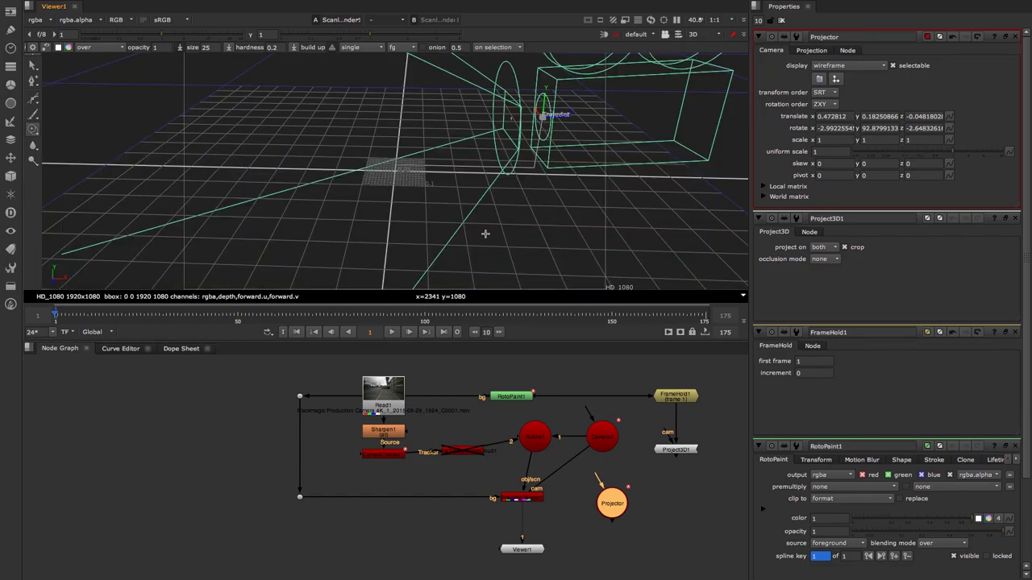
{"action": "left_click_drag", "start_coordinate": [172, 313], "coordinate": [332, 317]}
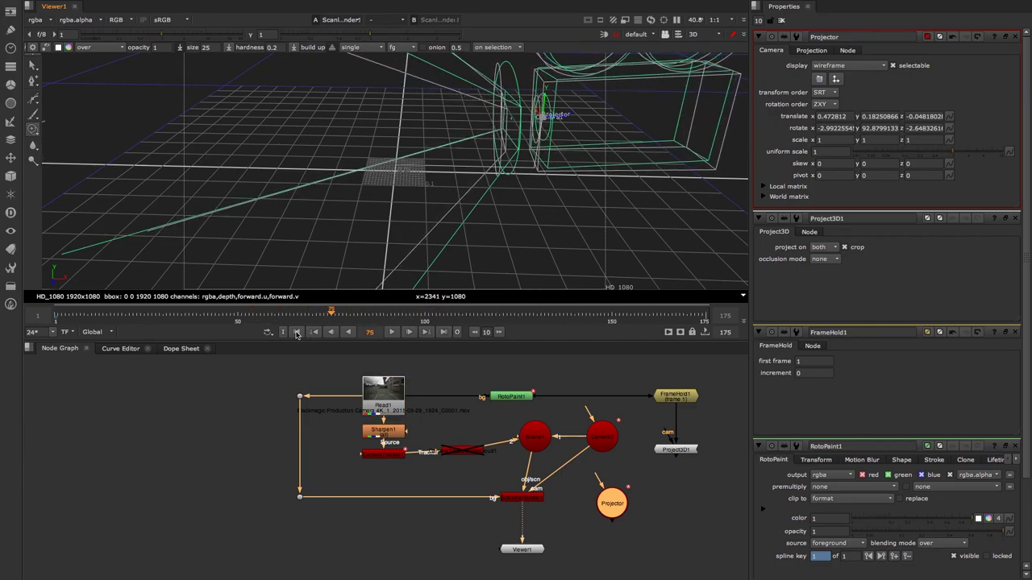
{"action": "left_click", "coordinate": [297, 332]}
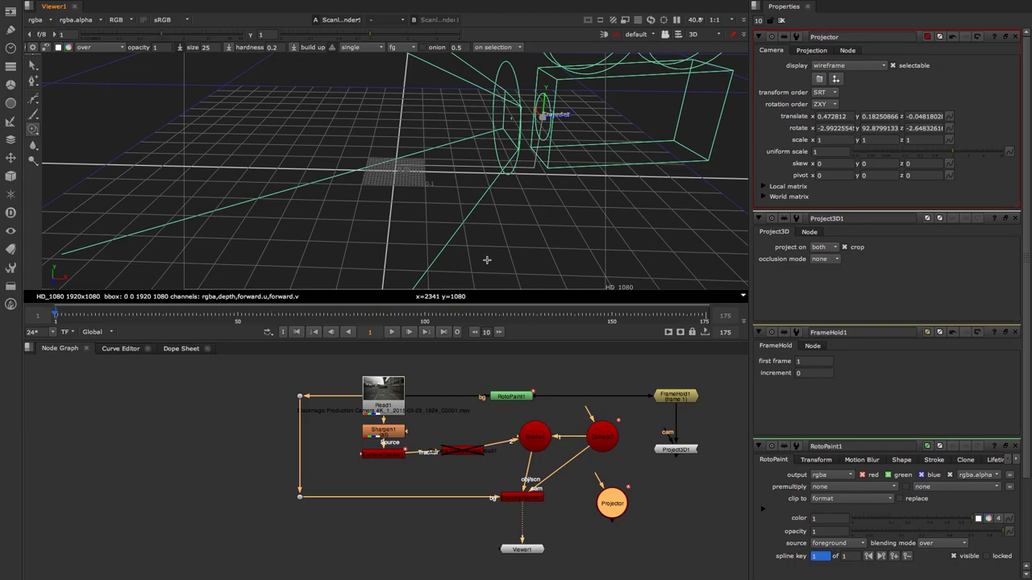
{"action": "left_click", "coordinate": [693, 34]}
{"action": "left_click", "coordinate": [700, 38]}
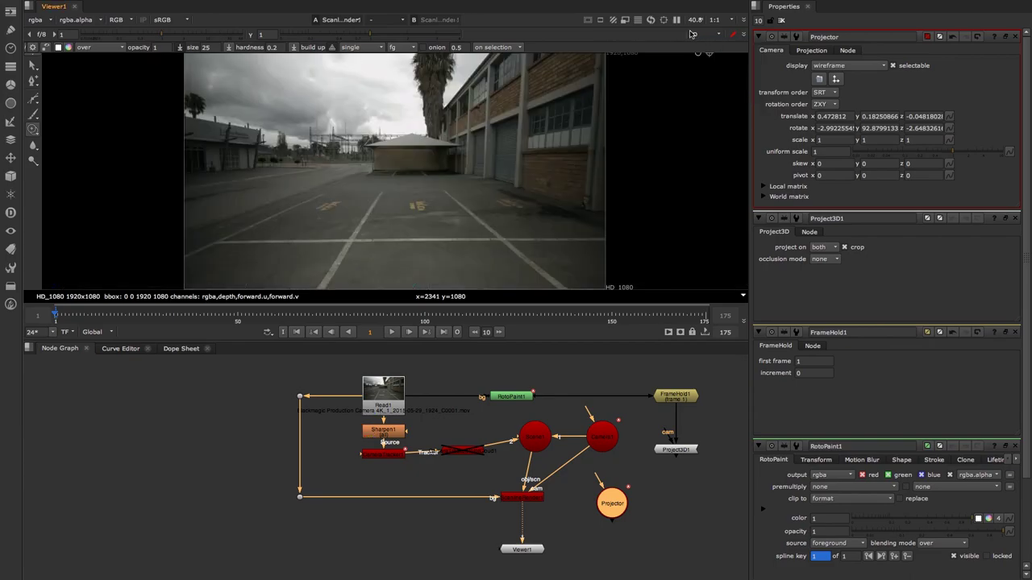
Add a Card3D node below the tracked camera and connect it to the Scene node, moving the Projector node down to make room
{"action": "left_click", "coordinate": [674, 514]}
{"action": "key", "text": "Tab"}
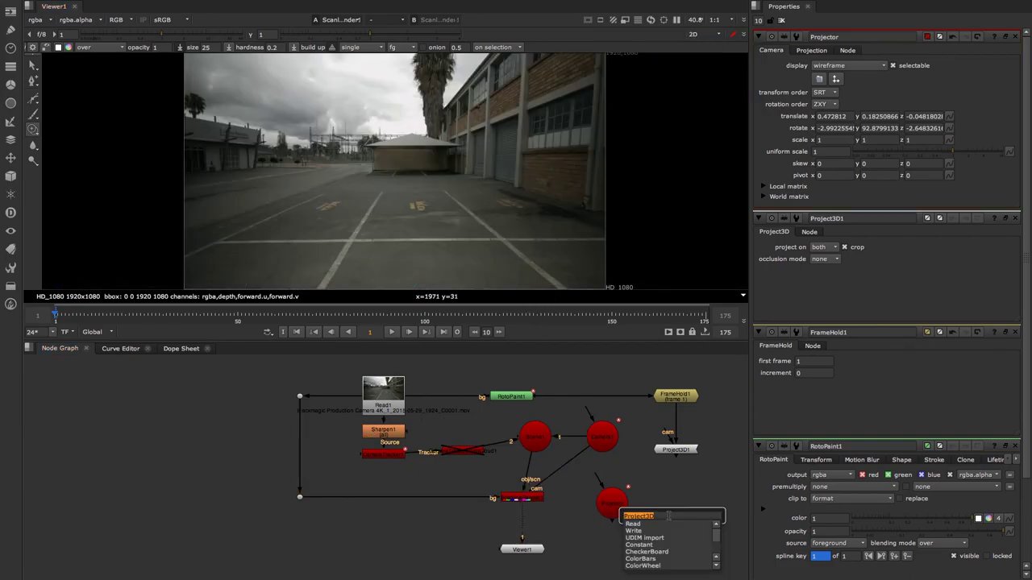
{"action": "type", "text": "Card3D"}
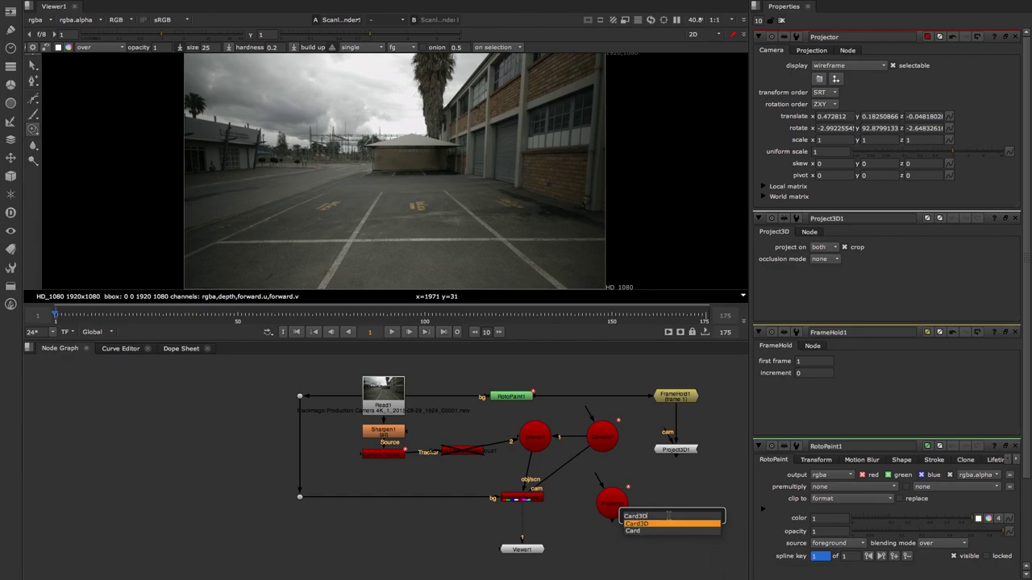
{"action": "key", "text": "Return"}
{"action": "left_click_drag", "start_coordinate": [684, 511], "coordinate": [611, 465]}
{"action": "left_click_drag", "start_coordinate": [610, 501], "coordinate": [643, 529]}
{"action": "left_click_drag", "start_coordinate": [617, 469], "coordinate": [541, 435]}
{"action": "left_click_drag", "start_coordinate": [603, 488], "coordinate": [606, 489]}
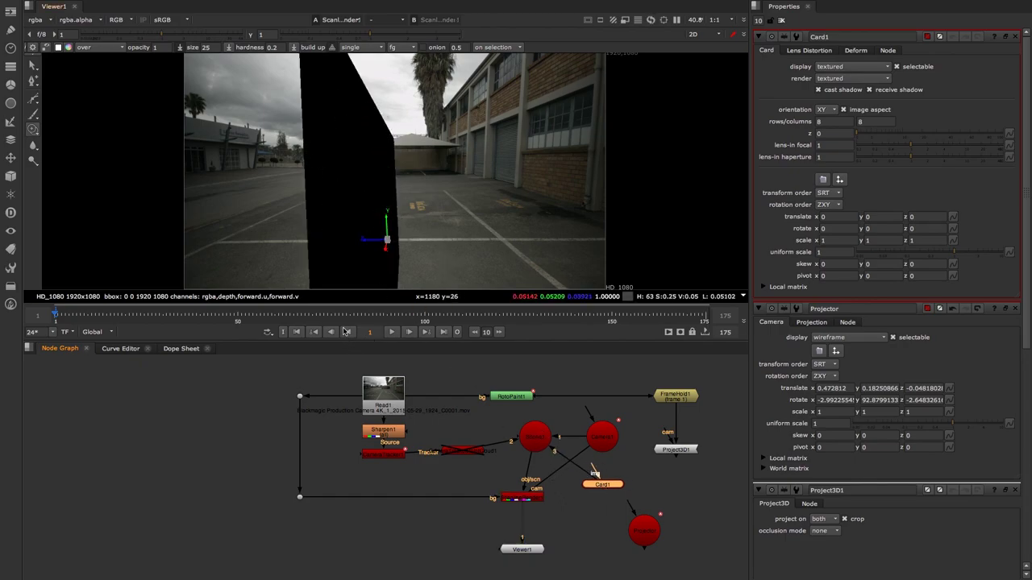
{"action": "left_click_drag", "start_coordinate": [369, 311], "coordinate": [401, 313]}
{"action": "left_click", "coordinate": [295, 334]}
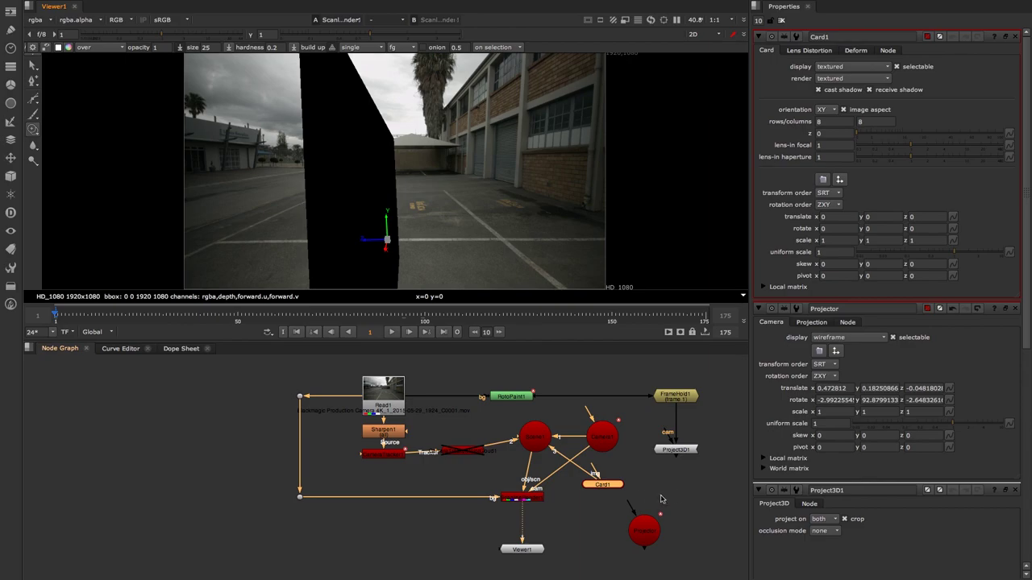
Add a CheckerBoard node beside the card and connect it to the card's img input
{"action": "key", "text": "Tab"}
{"action": "type", "text": "check"}
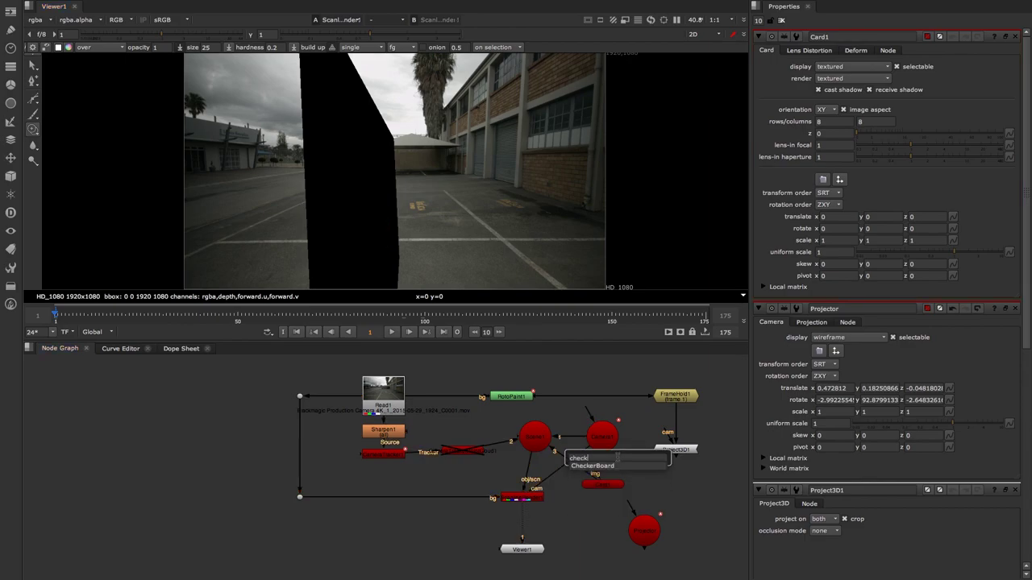
{"action": "key", "text": "Return"}
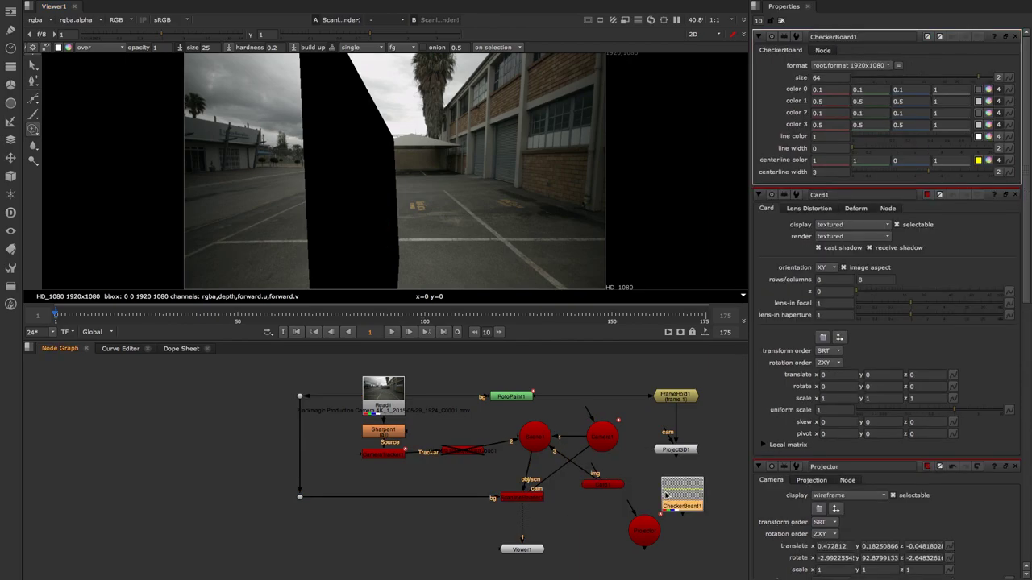
{"action": "left_click_drag", "start_coordinate": [595, 471], "coordinate": [714, 489]}
{"action": "left_click_drag", "start_coordinate": [609, 485], "coordinate": [624, 487]}
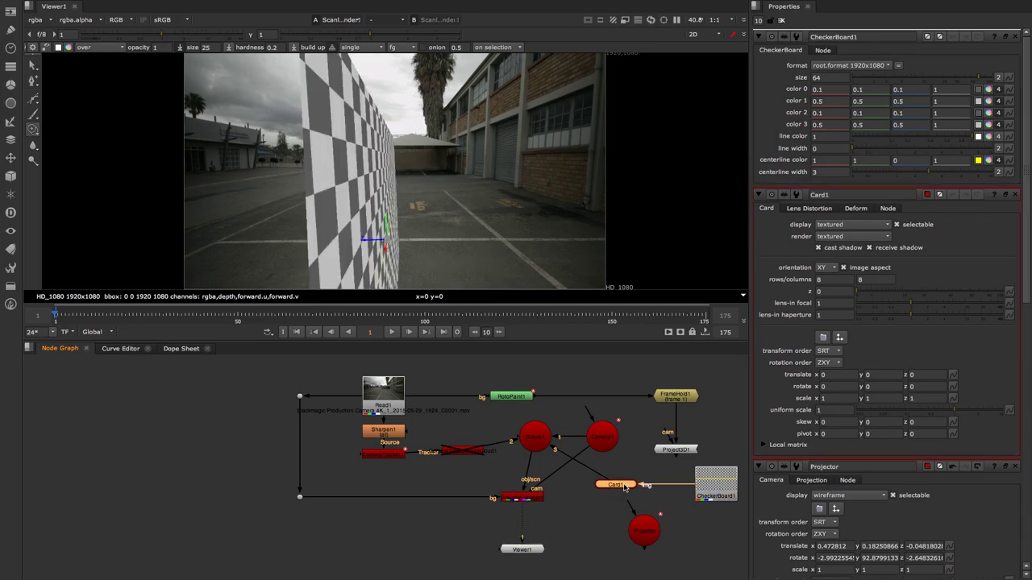
{"action": "left_click", "coordinate": [713, 490]}
Play back the shot to check how the checkered card tracks with the footage, and return to frame 1
{"action": "left_click", "coordinate": [391, 331]}
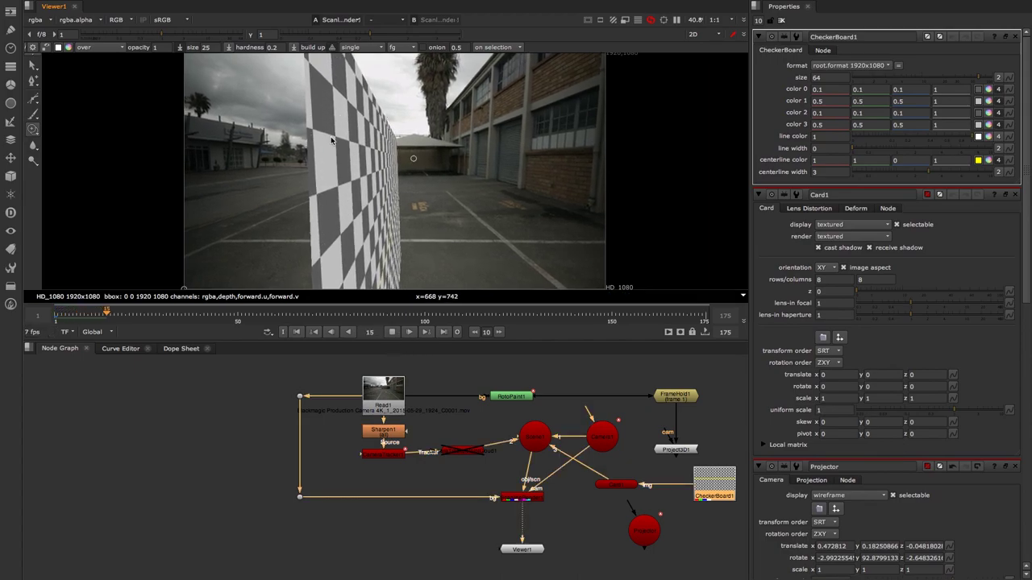
{"action": "left_click", "coordinate": [392, 332]}
{"action": "key", "text": "Home"}
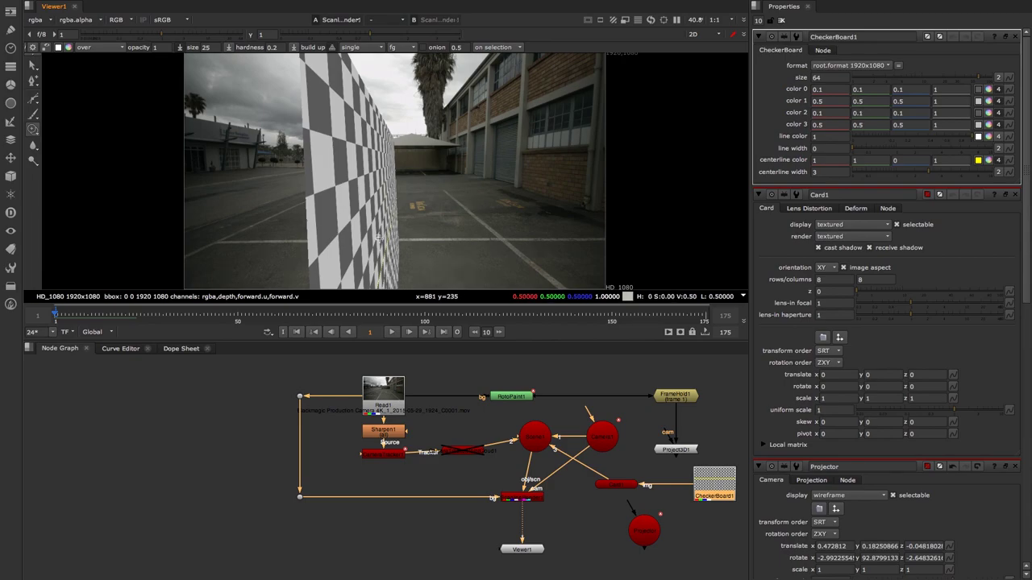
Lay the card flat in the 3D scene by setting its X rotation to 90, and check it in the 2D view
{"action": "left_click", "coordinate": [697, 35]}
{"action": "left_click", "coordinate": [709, 59]}
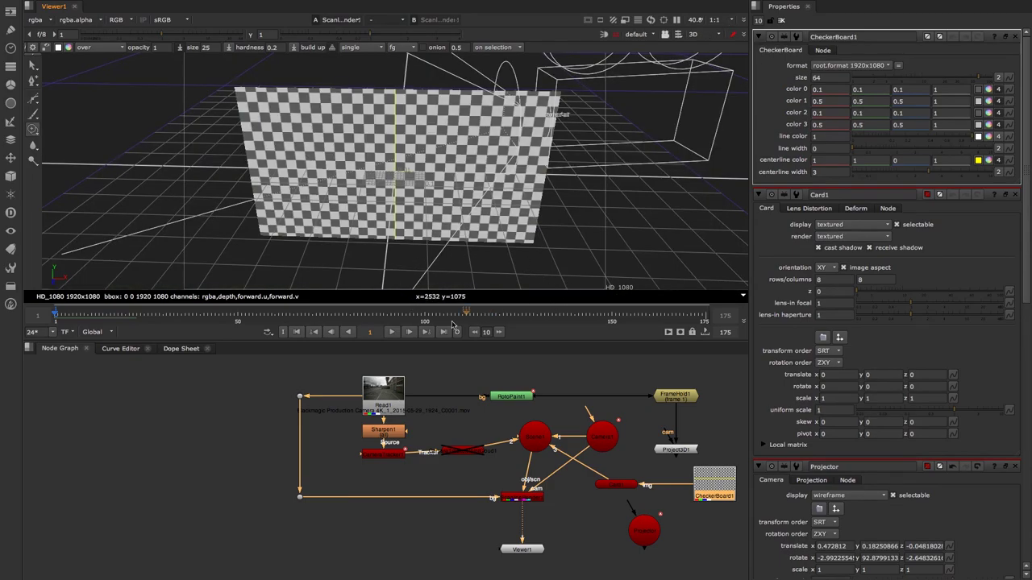
{"action": "double_click", "coordinate": [619, 486]}
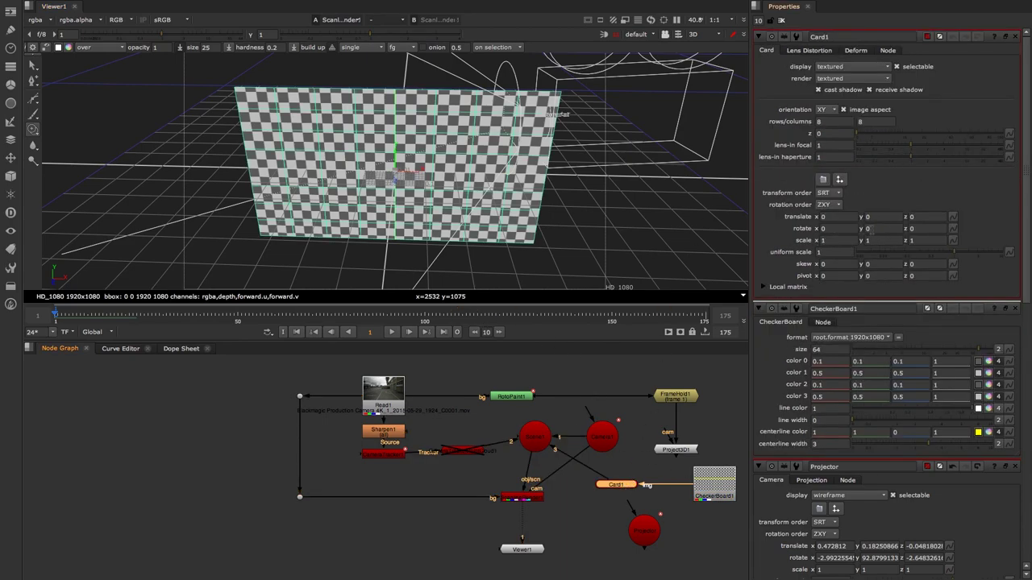
{"action": "left_click", "coordinate": [831, 228]}
{"action": "type", "text": "90"}
{"action": "key", "text": "Return"}
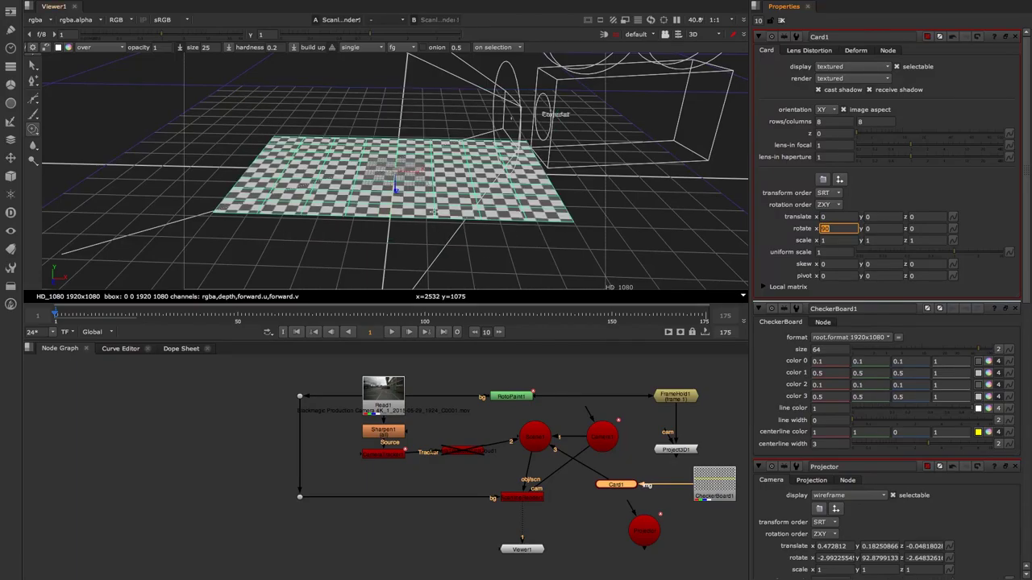
{"action": "scroll", "coordinate": [468, 198], "scroll_direction": "up", "scroll_amount": 2}
{"action": "scroll", "coordinate": [443, 213], "scroll_direction": "down", "scroll_amount": 2}
{"action": "mouse_move", "coordinate": [445, 185]}
{"action": "left_mouse_down", "text": "ctrl"}
{"action": "mouse_move", "coordinate": [304, 159]}
{"action": "mouse_move", "coordinate": [436, 182]}
{"action": "left_mouse_up", "text": "ctrl"}
{"action": "left_click", "coordinate": [707, 36]}
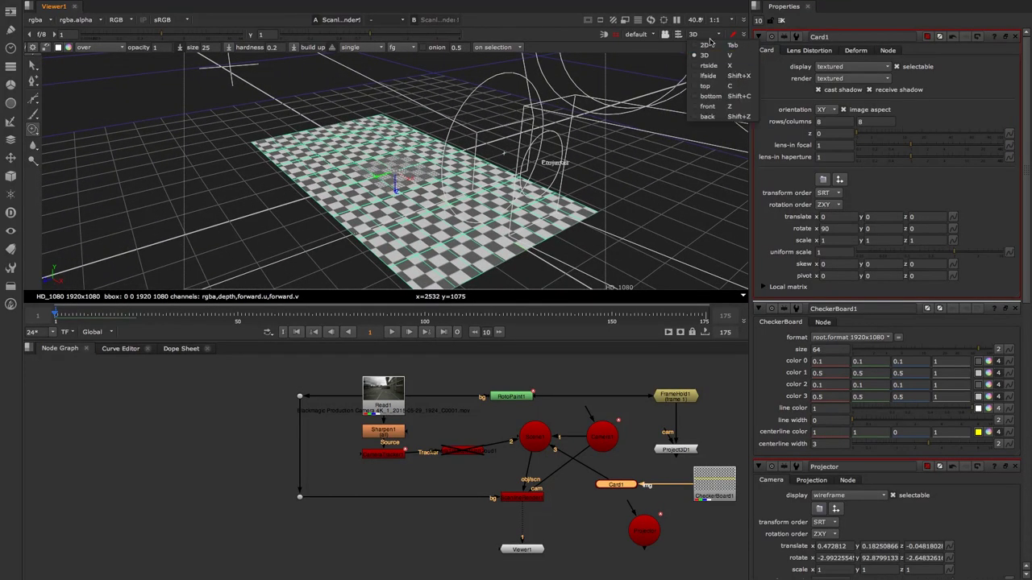
{"action": "left_click", "coordinate": [706, 46]}
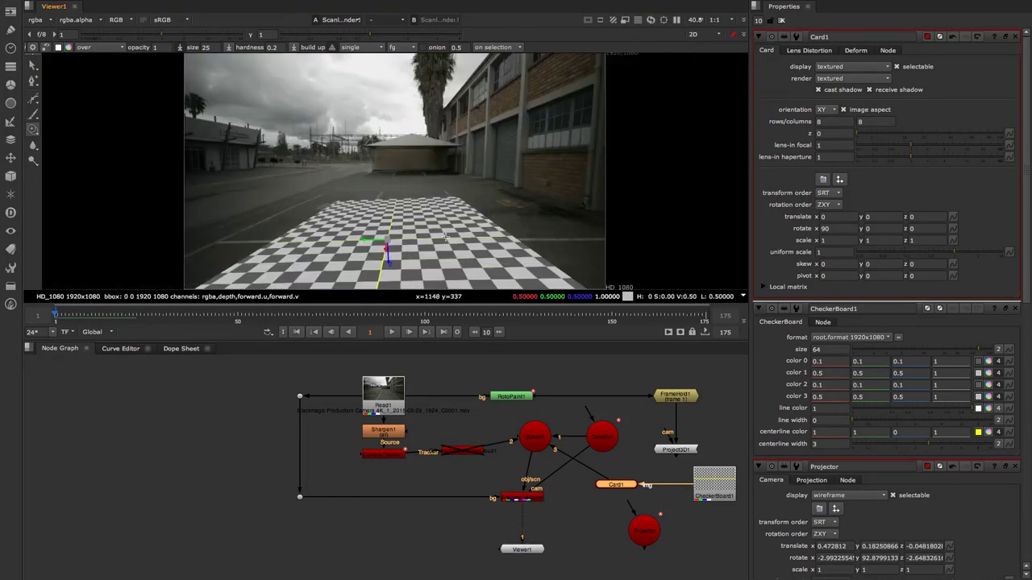
Set the card's X, Y and Z scale to 0.5
{"action": "left_click", "coordinate": [834, 240]}
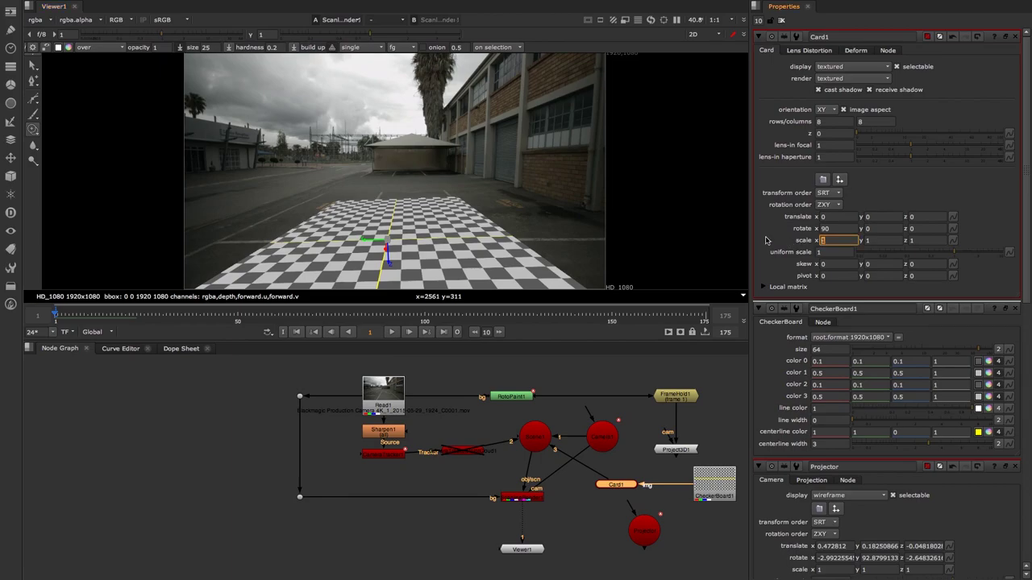
{"action": "type", "text": ".5"}
{"action": "key", "text": "Tab"}
{"action": "type", "text": ".5"}
{"action": "key", "text": "Tab"}
{"action": "type", "text": ".5"}
{"action": "key", "text": "Tab"}
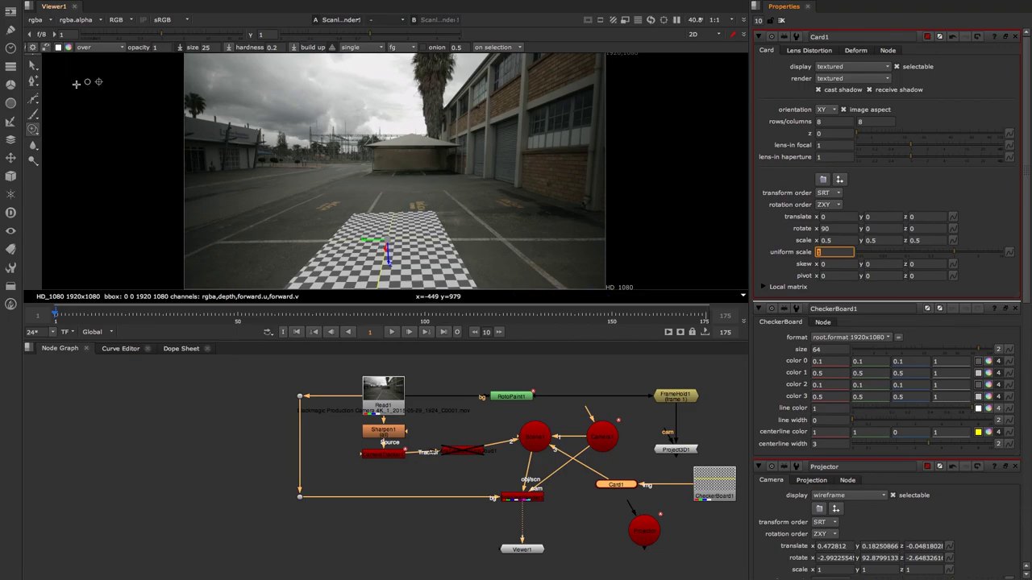
Close all open node properties, reopen the card's, and shift the card to about -0.282 in X in the 3D view
{"action": "left_click", "coordinate": [783, 21]}
{"action": "left_click", "coordinate": [707, 35]}
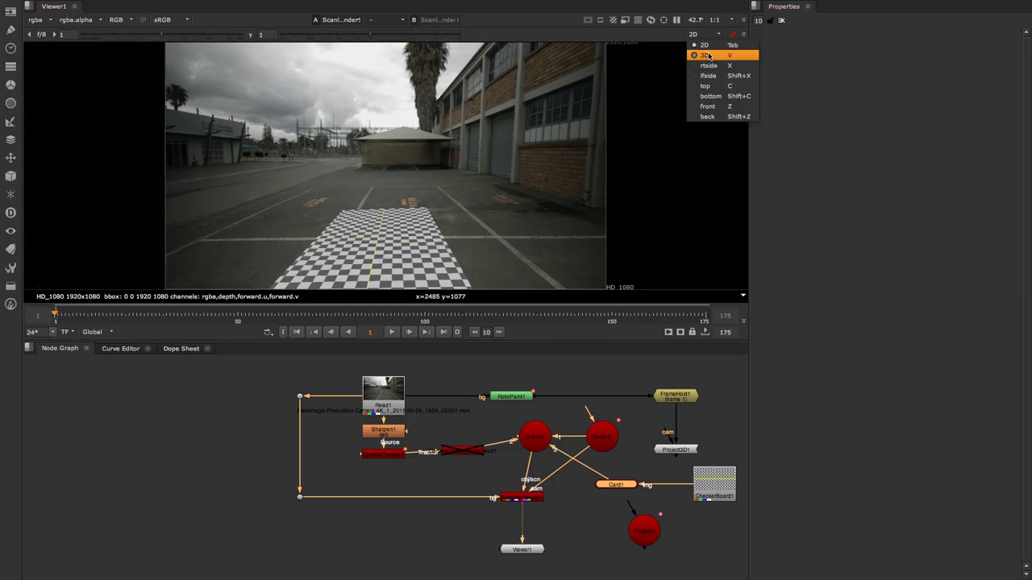
{"action": "left_click", "coordinate": [709, 50]}
{"action": "double_click", "coordinate": [616, 486]}
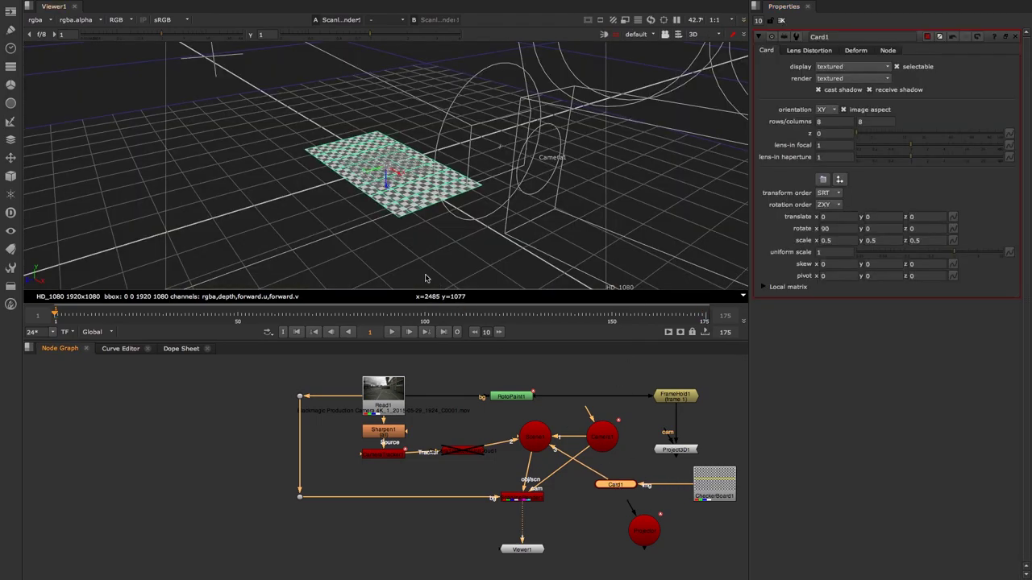
{"action": "left_click_drag", "start_coordinate": [397, 173], "coordinate": [278, 97]}
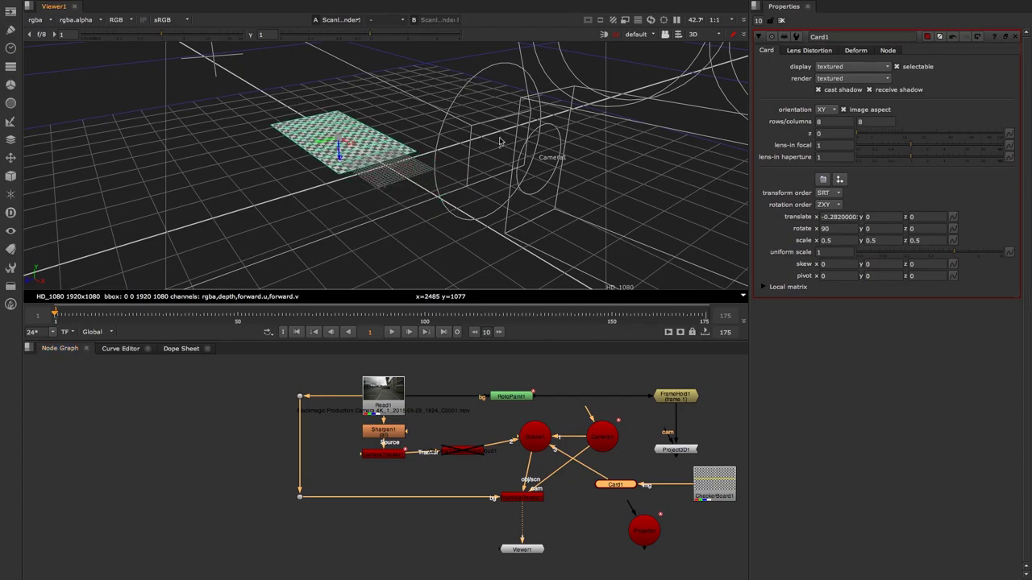
In the 2D view, shift the card to about -0.077 in Z so it covers the middle parking lettering
{"action": "left_click", "coordinate": [701, 37]}
{"action": "left_click", "coordinate": [702, 44]}
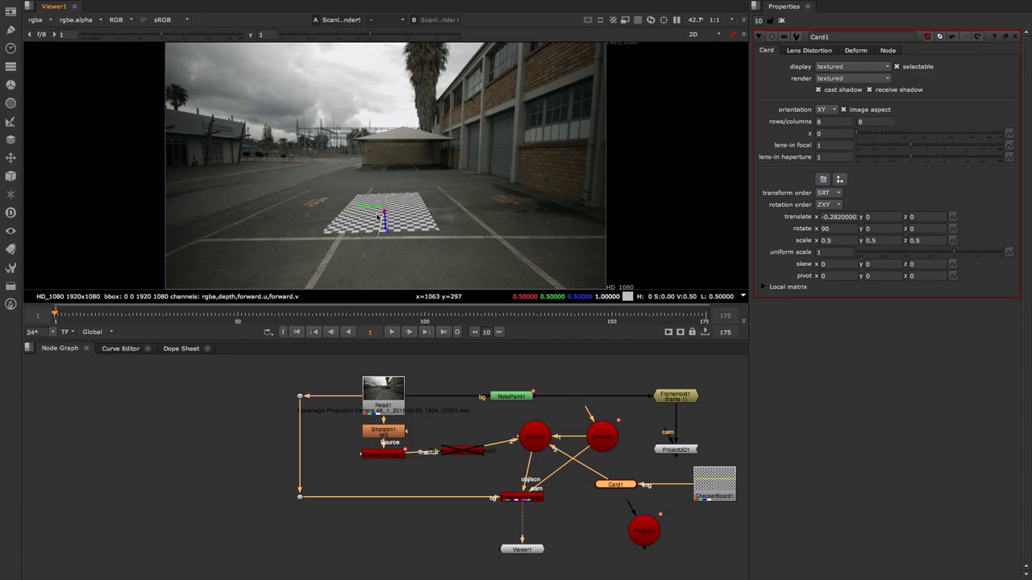
{"action": "left_click_drag", "start_coordinate": [362, 209], "coordinate": [395, 212]}
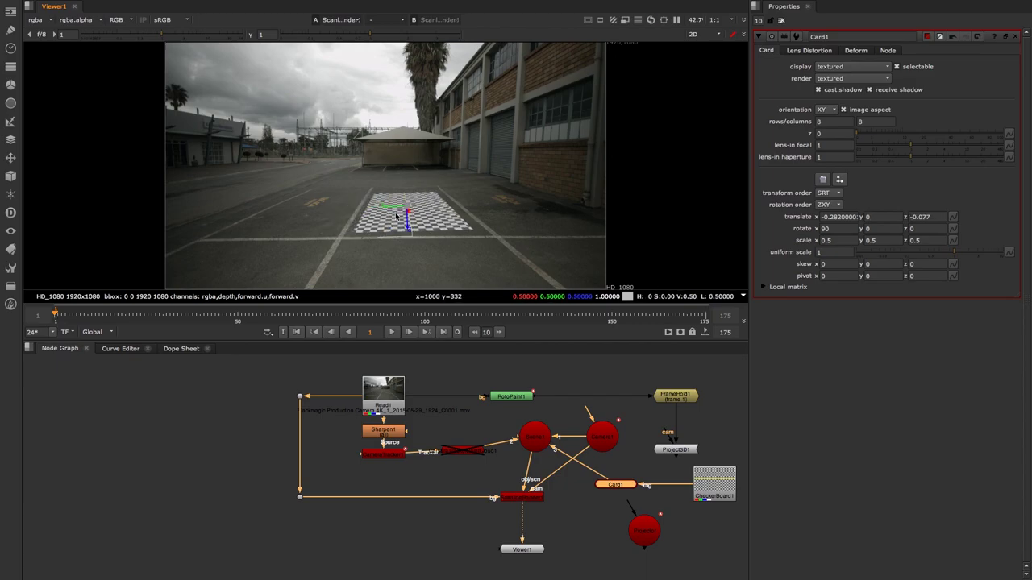
Play back the shot to check that the card sticks to the ground over the lettering, and return to frame 1
{"action": "left_click", "coordinate": [391, 331]}
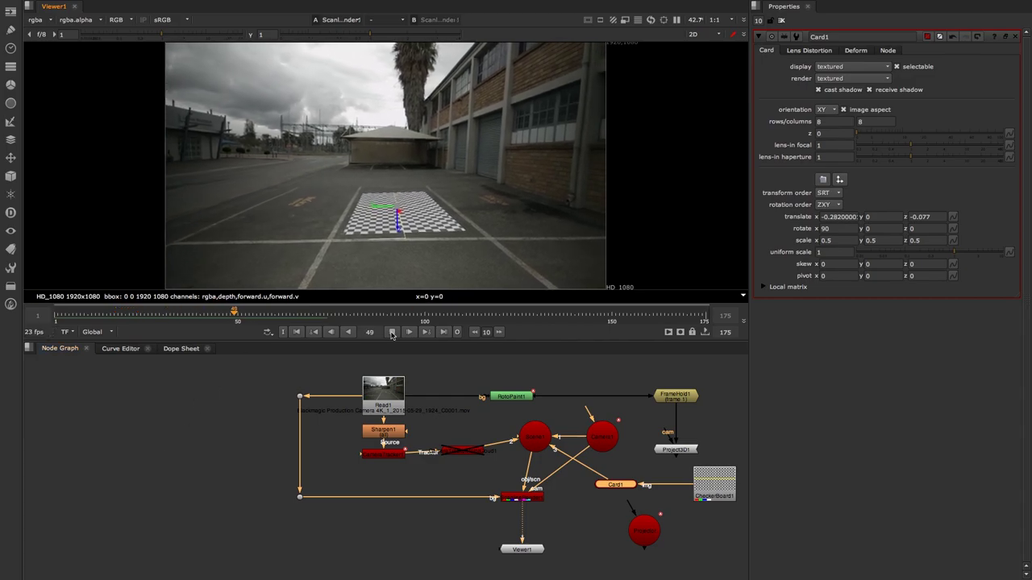
{"action": "key", "text": "k"}
{"action": "key", "text": "Home"}
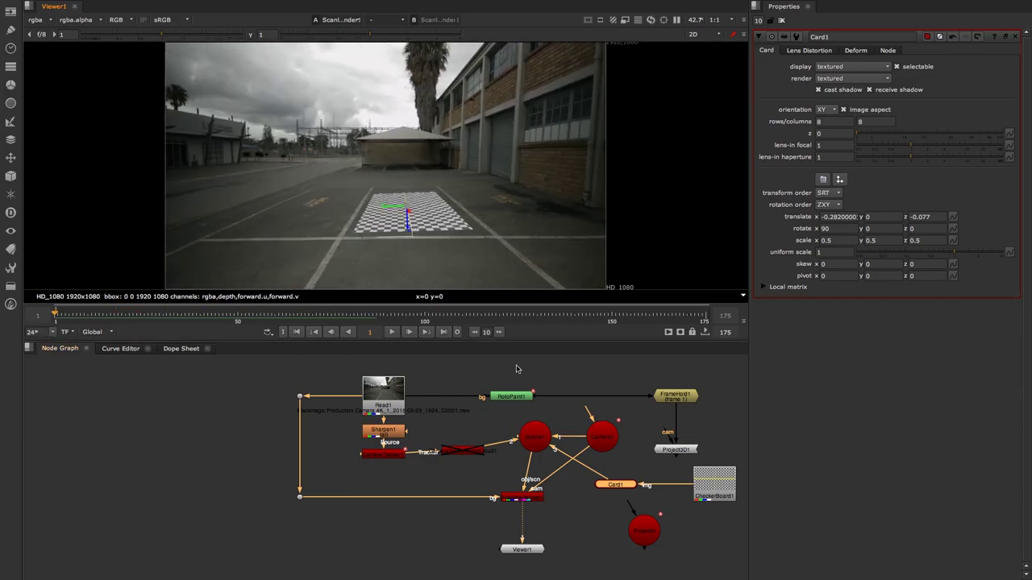
Move the Card and CheckerBoard nodes lower and connect the Projector camera to the Scene node, placing it above the card
{"action": "left_click", "coordinate": [647, 535]}
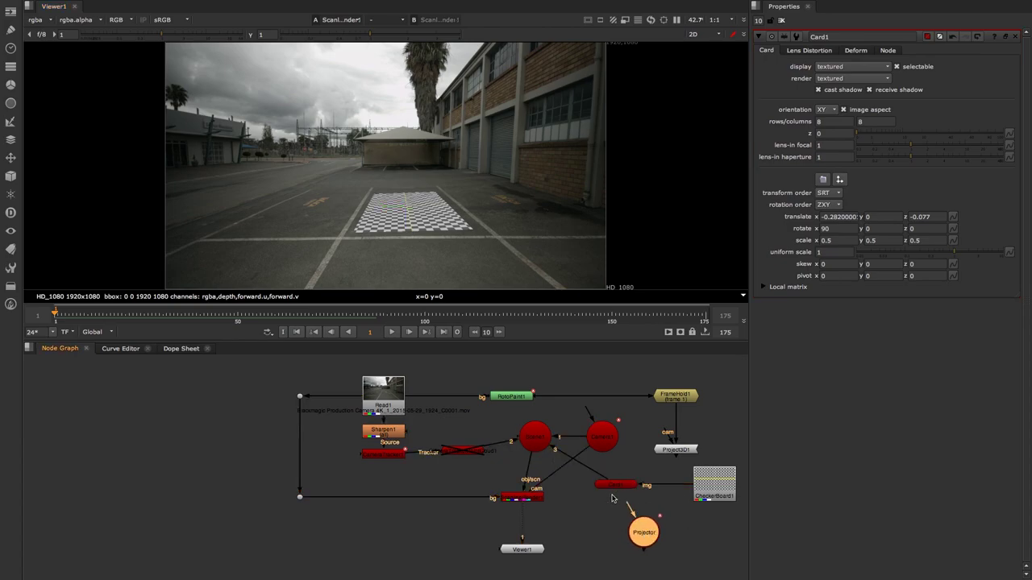
{"action": "left_click_drag", "start_coordinate": [617, 488], "coordinate": [600, 528]}
{"action": "left_click_drag", "start_coordinate": [714, 483], "coordinate": [719, 524]}
{"action": "left_click", "coordinate": [647, 536]}
{"action": "left_click_drag", "start_coordinate": [648, 536], "coordinate": [538, 440]}
{"action": "left_click_drag", "start_coordinate": [629, 482], "coordinate": [624, 491]}
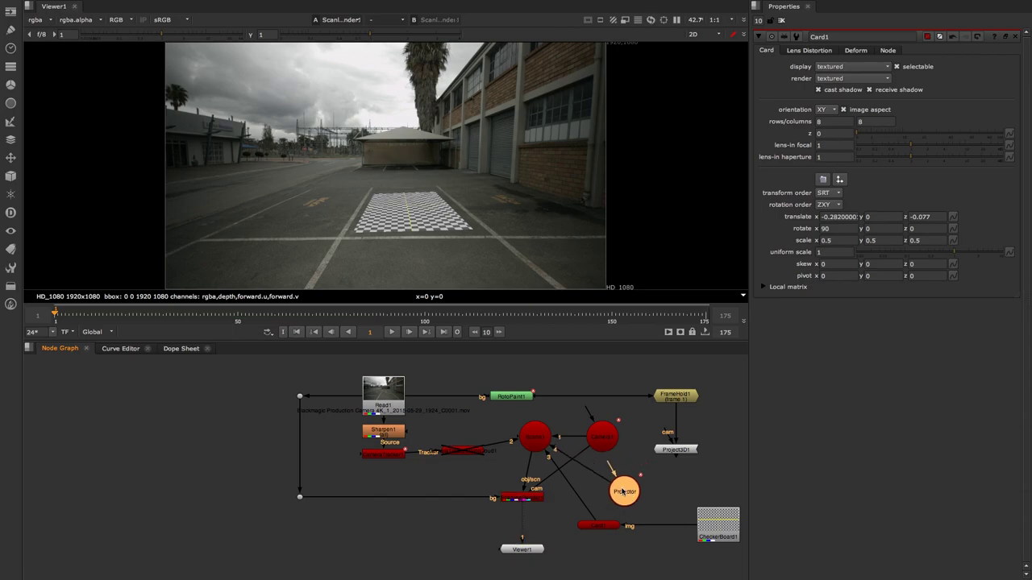
Connect the Project3D node's cam input to the Projector camera and tidy the surrounding nodes
{"action": "left_click", "coordinate": [683, 452]}
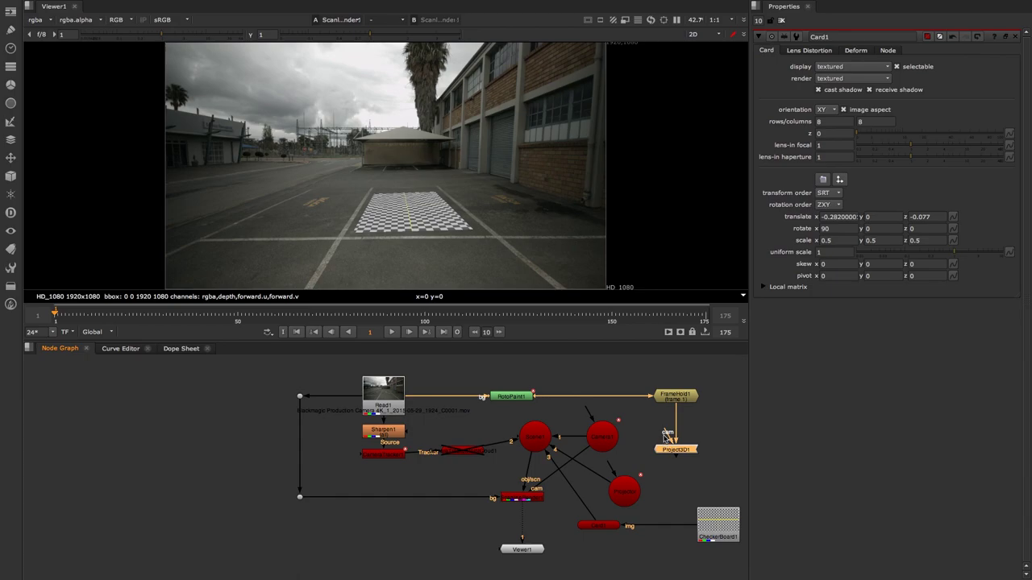
{"action": "left_click_drag", "start_coordinate": [658, 420], "coordinate": [626, 488]}
{"action": "left_click", "coordinate": [632, 497]}
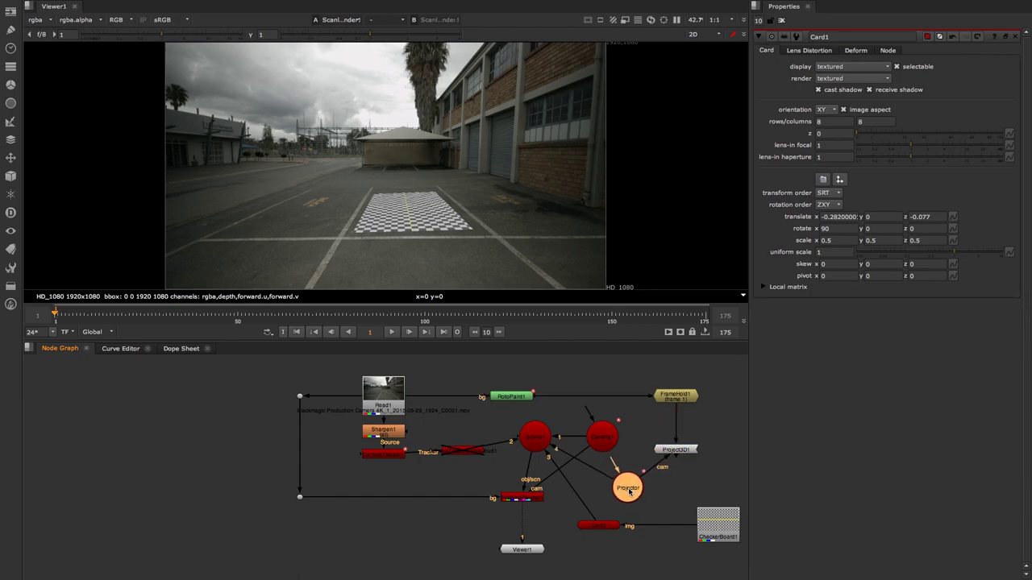
{"action": "left_click", "coordinate": [676, 452]}
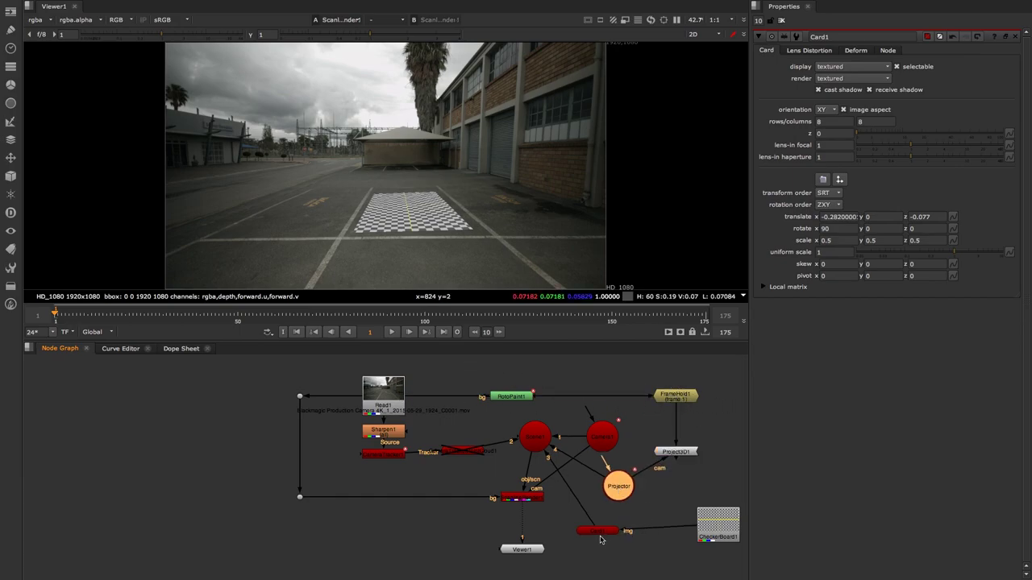
{"action": "left_click_drag", "start_coordinate": [718, 525], "coordinate": [708, 523]}
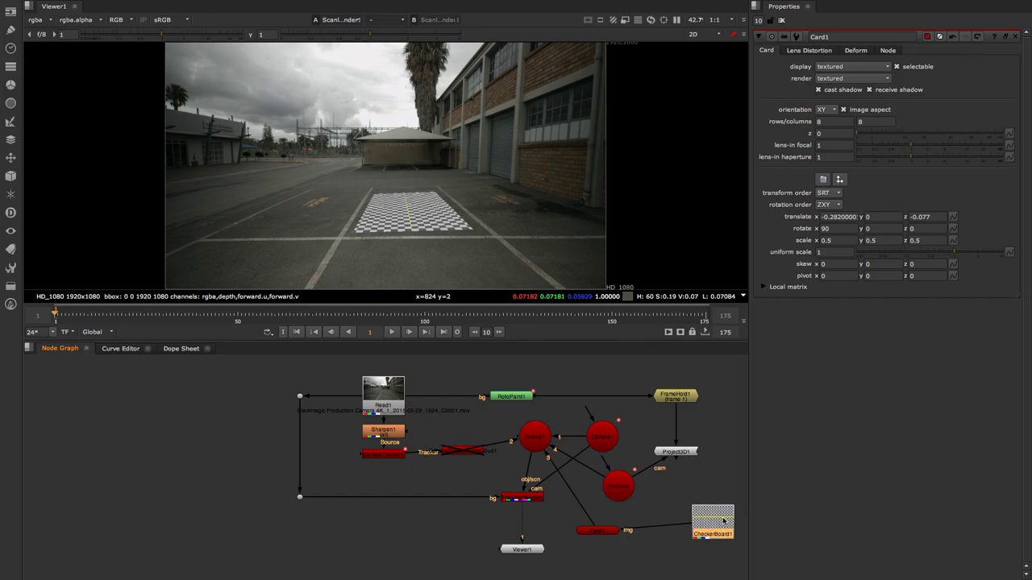
Delete the CheckerBoard1 node and connect the Card's img input to the Project3D1 node
{"action": "key", "text": "Delete"}
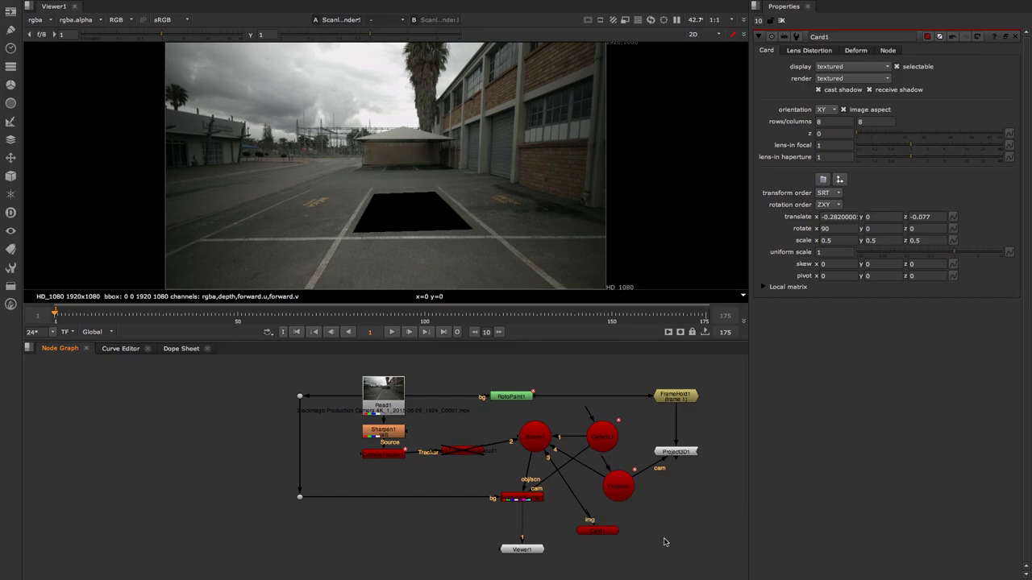
{"action": "left_click_drag", "start_coordinate": [604, 534], "coordinate": [675, 453]}
{"action": "left_click_drag", "start_coordinate": [643, 529], "coordinate": [633, 527]}
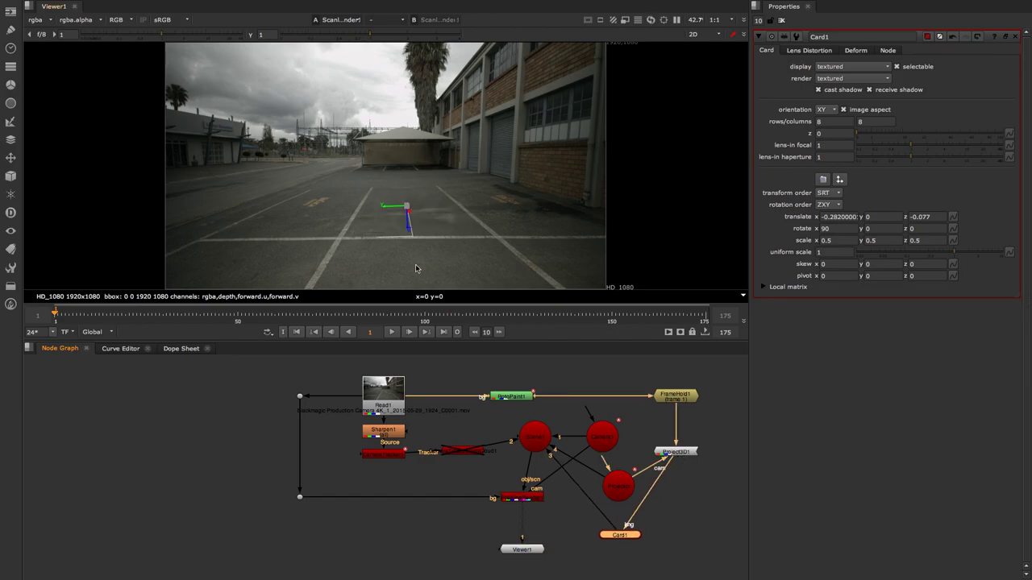
Play and scrub the shot up close to check the projected patch over the middle lettering, and return to frame 1
{"action": "left_click", "coordinate": [239, 465]}
{"action": "left_click", "coordinate": [392, 333]}
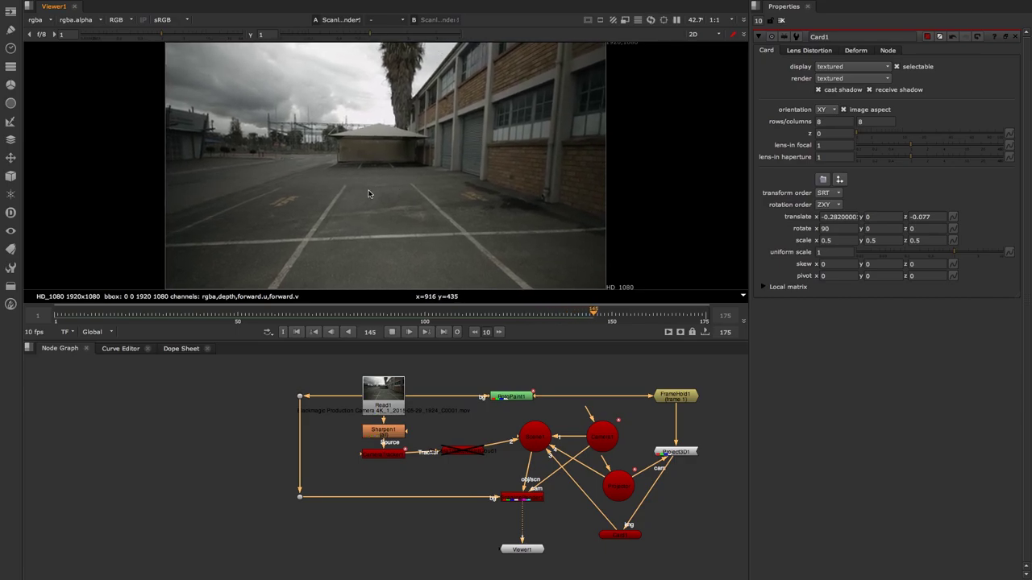
{"action": "left_click", "coordinate": [391, 332]}
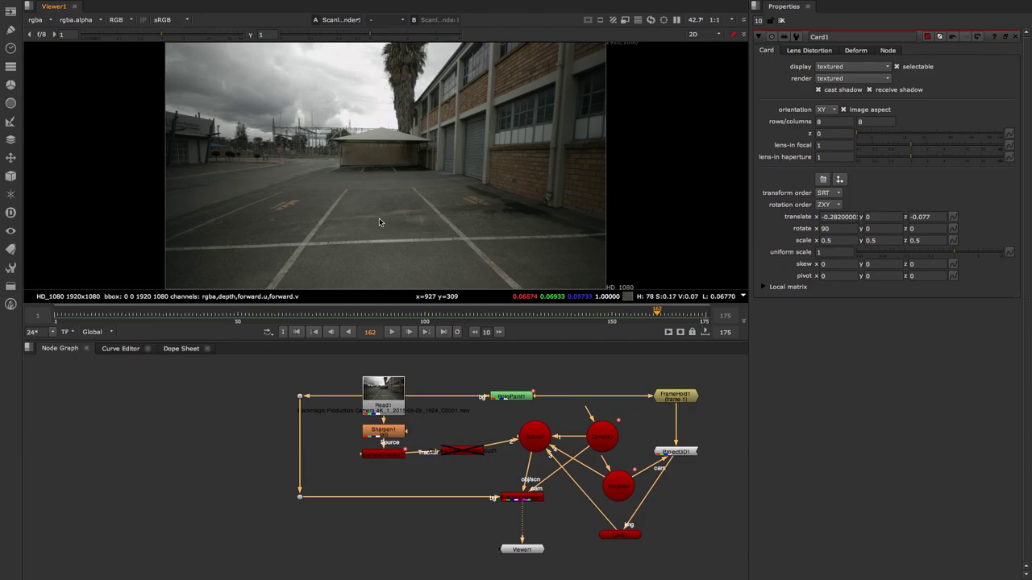
{"action": "scroll", "coordinate": [385, 218], "scroll_direction": "up", "scroll_amount": 5}
{"action": "scroll", "coordinate": [385, 223], "scroll_direction": "up", "scroll_amount": 3}
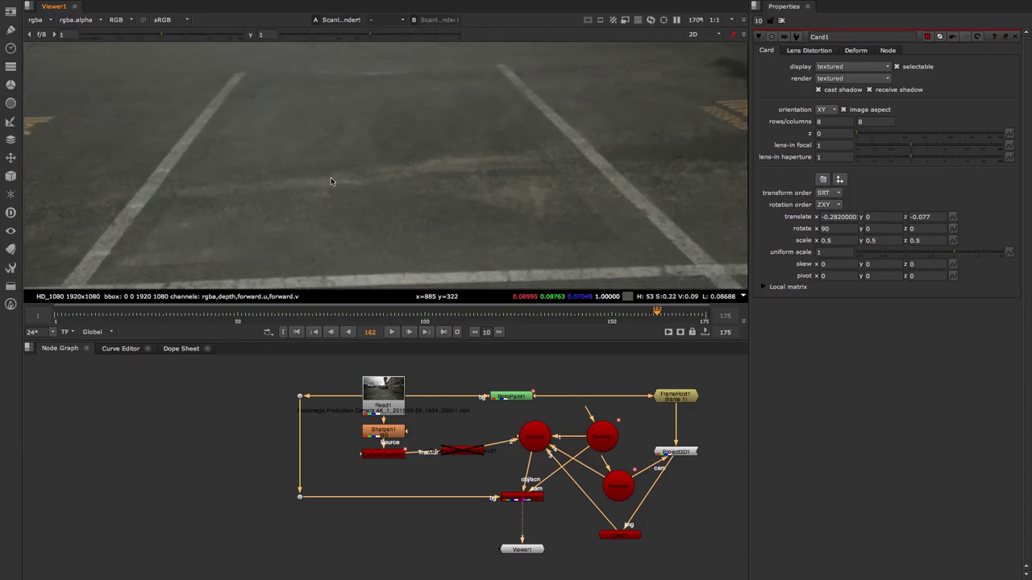
{"action": "left_click_drag", "start_coordinate": [658, 313], "coordinate": [373, 316]}
{"action": "left_click_drag", "start_coordinate": [205, 327], "coordinate": [518, 325]}
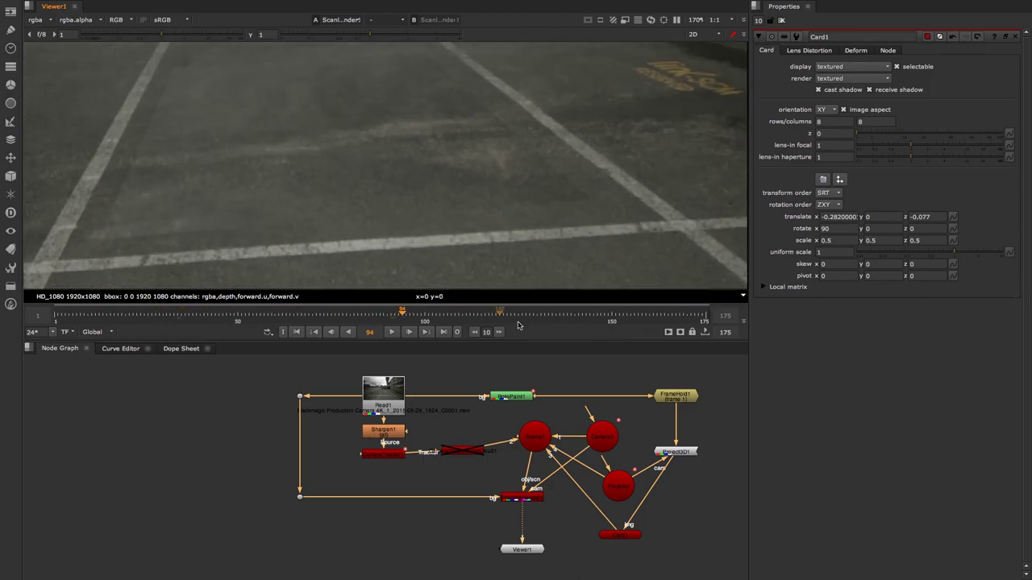
{"action": "left_click", "coordinate": [461, 316]}
{"action": "left_click", "coordinate": [496, 313]}
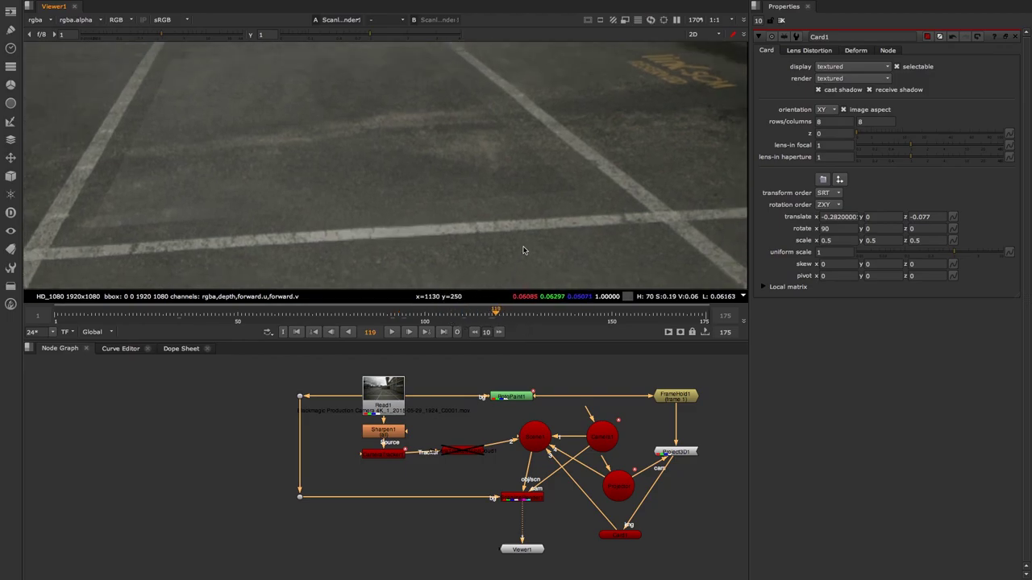
{"action": "left_click_drag", "start_coordinate": [509, 316], "coordinate": [638, 315]}
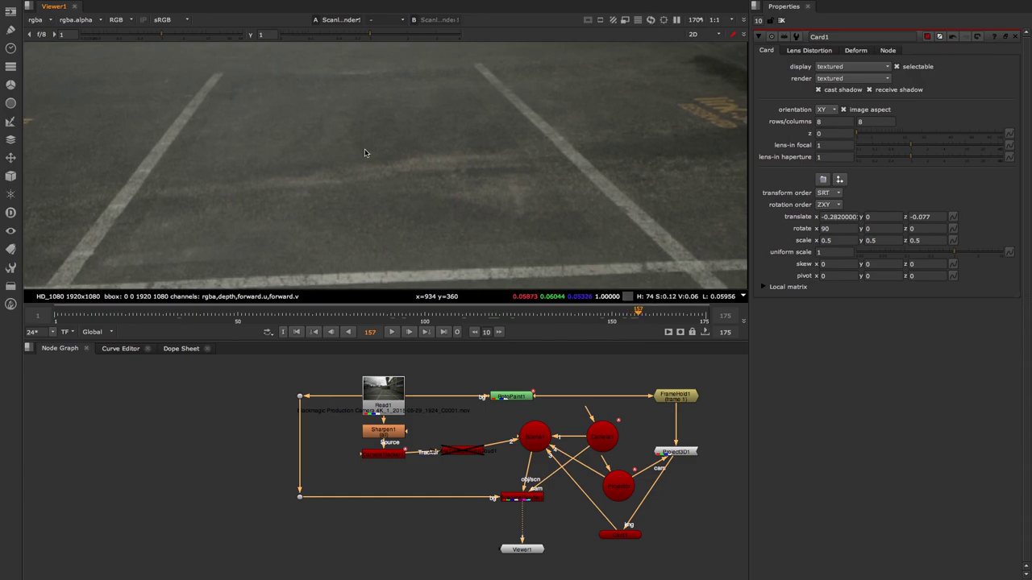
{"action": "left_click", "coordinate": [297, 333]}
{"action": "key", "text": "f"}
{"action": "left_click_drag", "start_coordinate": [446, 339], "coordinate": [445, 308]}
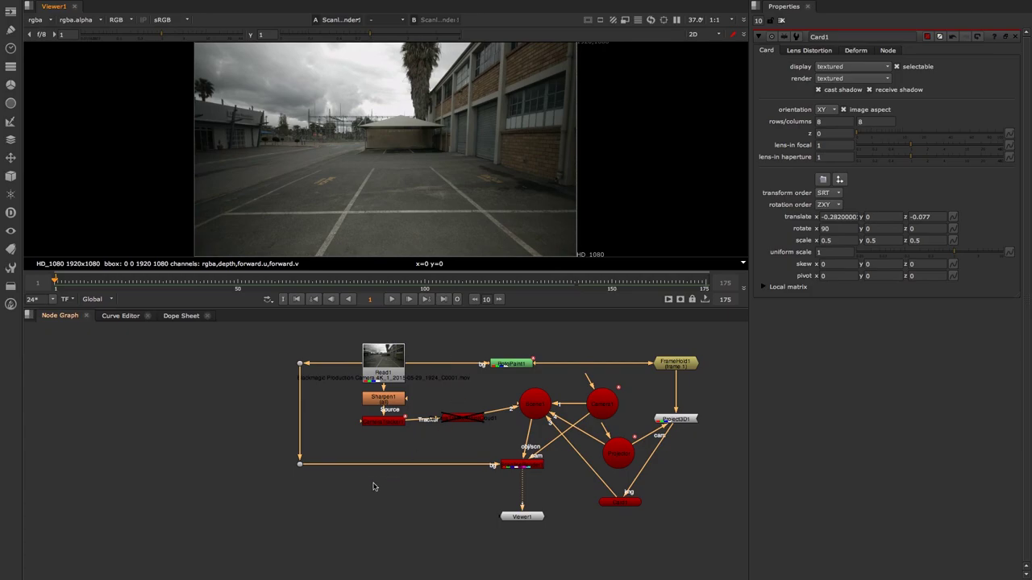
Lower the Viewer node and insert a Roto node between the ScanlineRender and the Viewer
{"action": "middle_click_drag", "start_coordinate": [532, 499], "coordinate": [460, 490]}
{"action": "left_click_drag", "start_coordinate": [451, 507], "coordinate": [450, 536]}
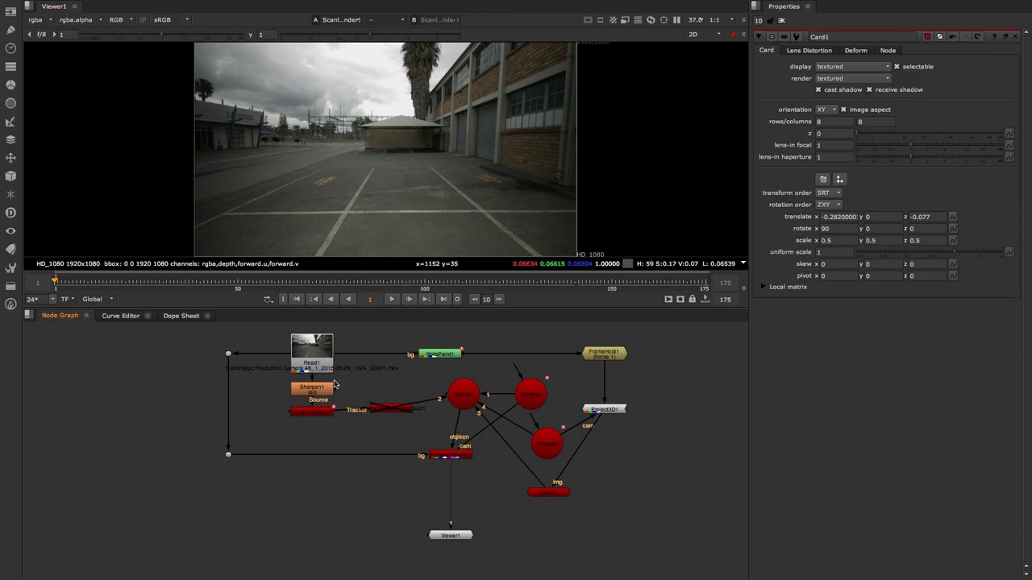
{"action": "key", "text": "Tab"}
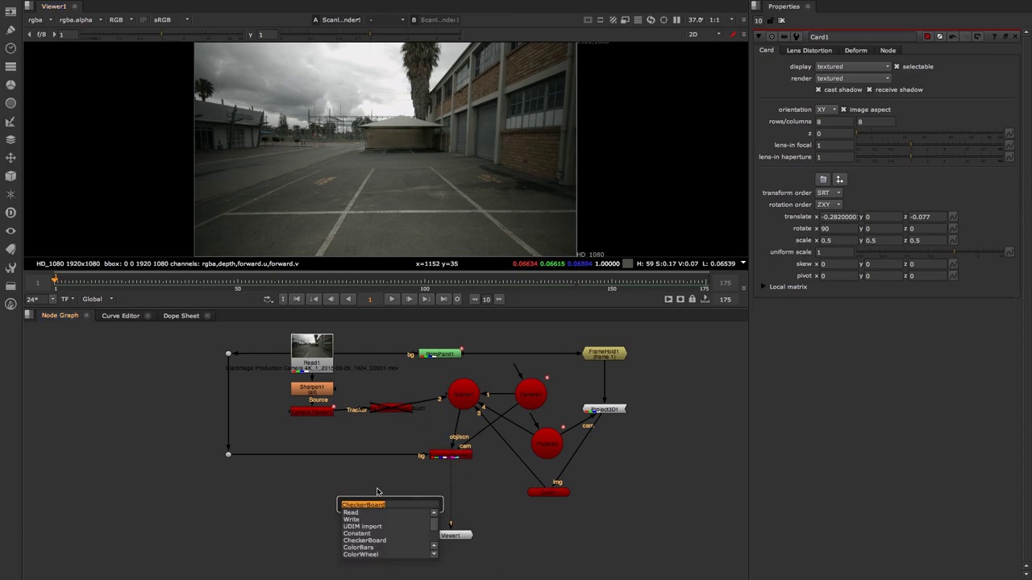
{"action": "type", "text": "roto"}
{"action": "key", "text": "Return"}
{"action": "left_click_drag", "start_coordinate": [395, 500], "coordinate": [447, 486]}
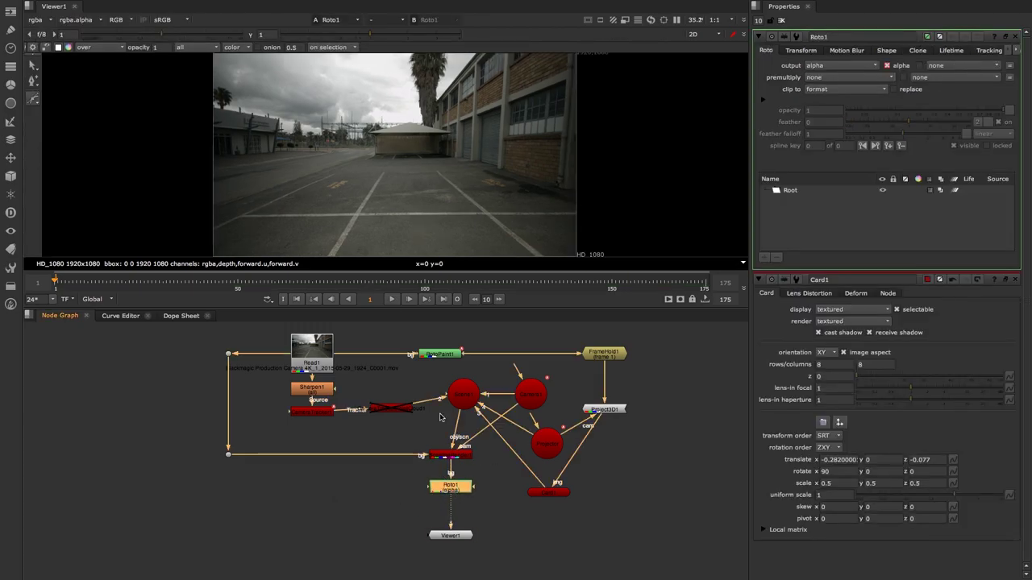
Disable RotoPaint1 and draw a closed eight-point Bezier around the middle parking lettering in Roto1
{"action": "scroll", "coordinate": [396, 197], "scroll_direction": "up", "scroll_amount": 6}
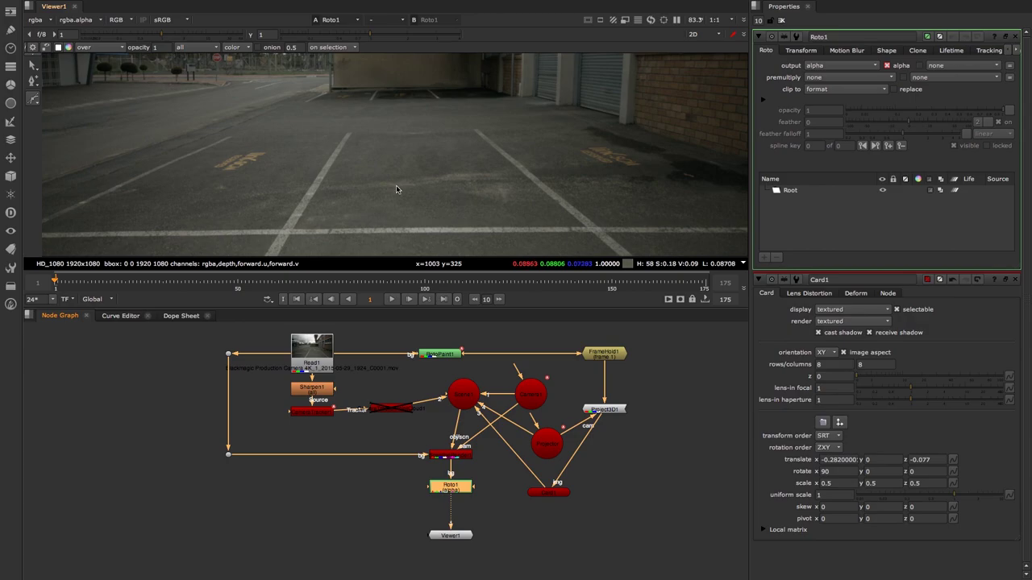
{"action": "scroll", "coordinate": [394, 190], "scroll_direction": "up", "scroll_amount": 3}
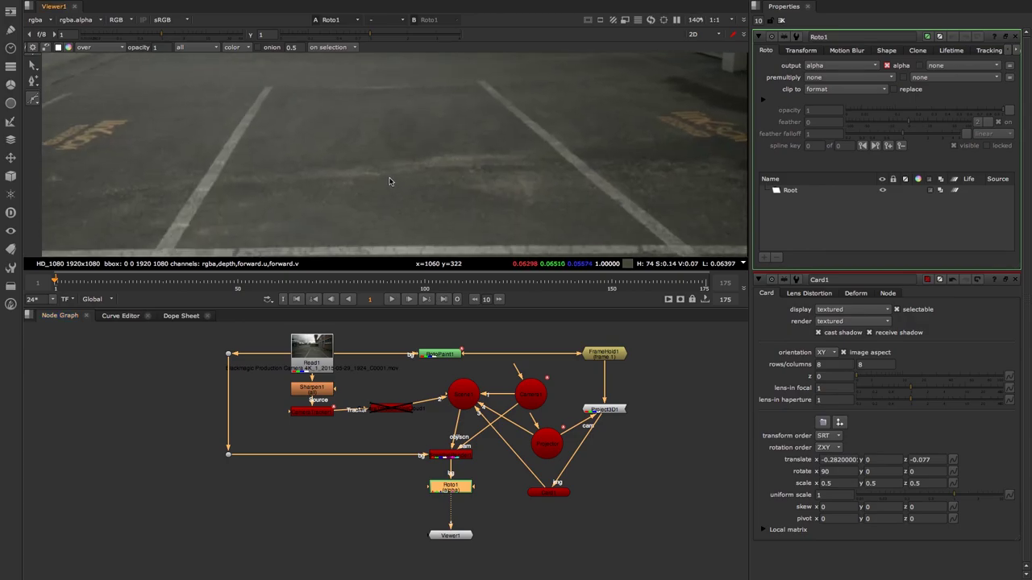
{"action": "left_click", "coordinate": [449, 357]}
{"action": "key", "text": "d"}
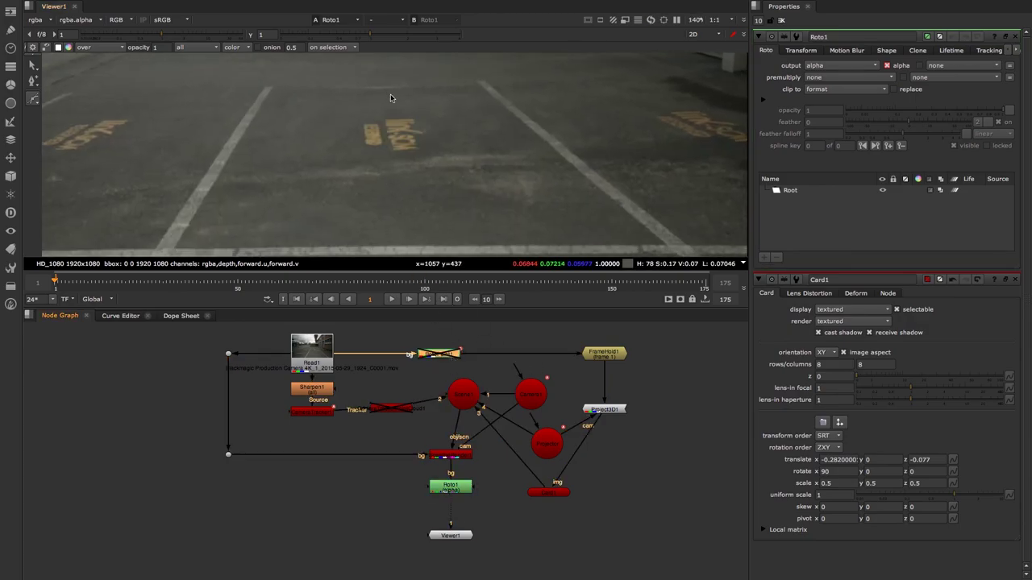
{"action": "left_click", "coordinate": [452, 490]}
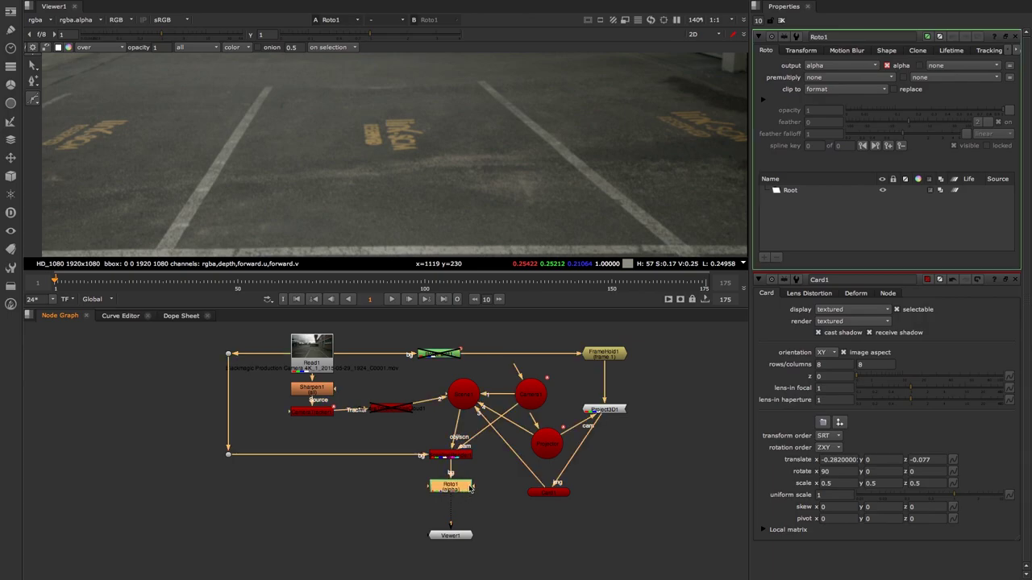
{"action": "left_click", "coordinate": [365, 105]}
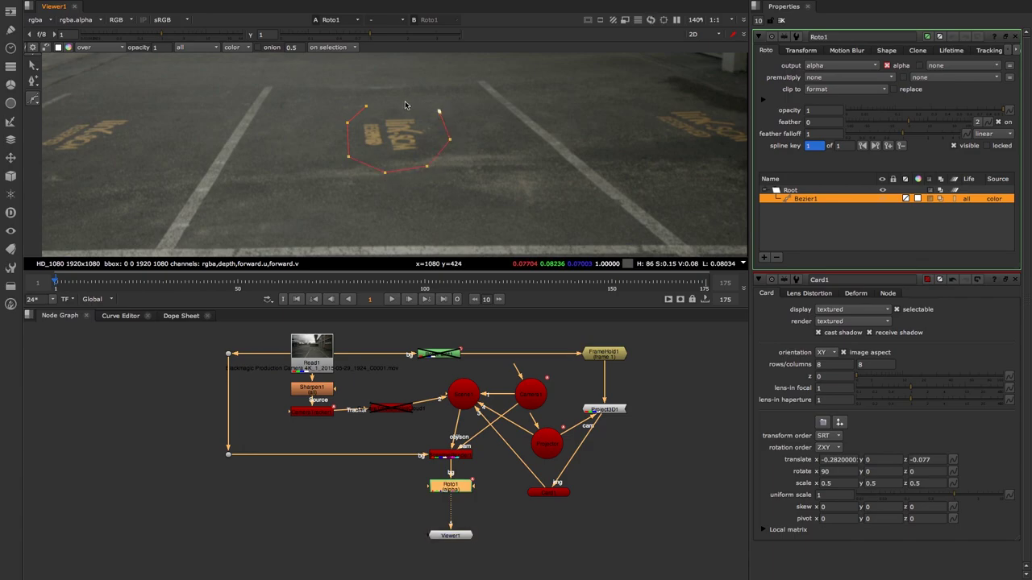
{"action": "left_click", "coordinate": [368, 106]}
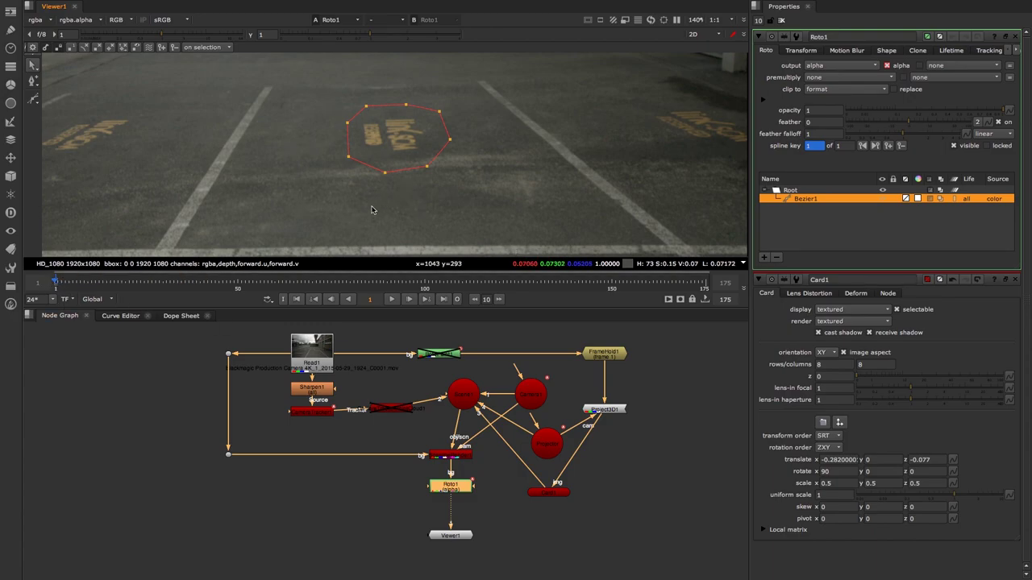
Keyframe the Bezier over the middle lettering at frame 51 and at intervals through to the last frame
{"action": "middle_click_drag", "start_coordinate": [439, 187], "coordinate": [445, 207]}
{"action": "left_click", "coordinate": [239, 280]}
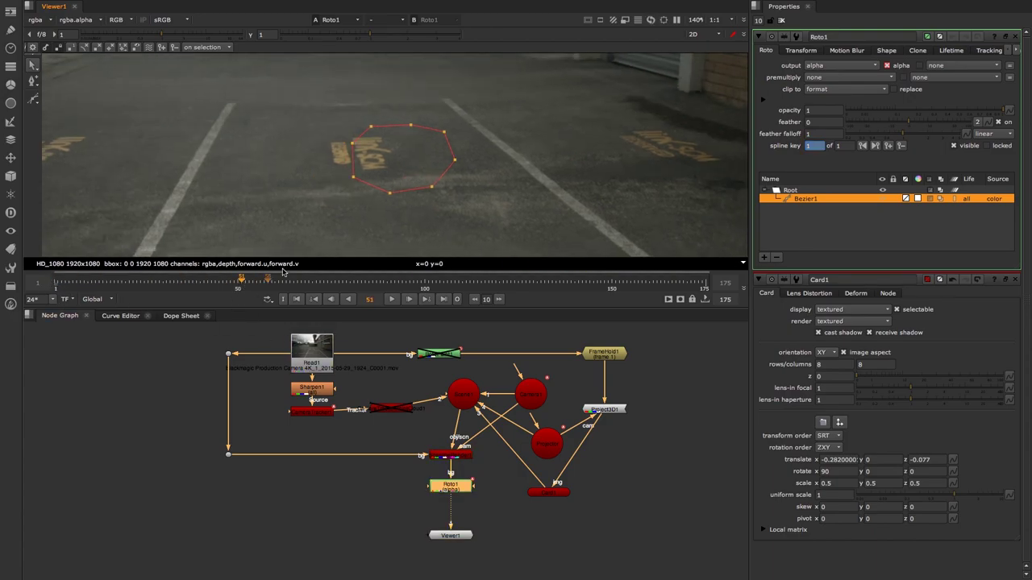
{"action": "left_click_drag", "start_coordinate": [327, 106], "coordinate": [481, 220]}
{"action": "left_click_drag", "start_coordinate": [405, 158], "coordinate": [282, 121]}
{"action": "left_click", "coordinate": [370, 280]}
{"action": "left_click", "coordinate": [429, 281]}
{"action": "left_click", "coordinate": [552, 280]}
{"action": "left_click", "coordinate": [634, 281]}
{"action": "left_click", "coordinate": [444, 299]}
Correct the Bezier's position on in-between frames, including frame 71, to follow the lettering, and return to frame 1
{"action": "left_click", "coordinate": [493, 280]}
{"action": "left_click", "coordinate": [316, 280]}
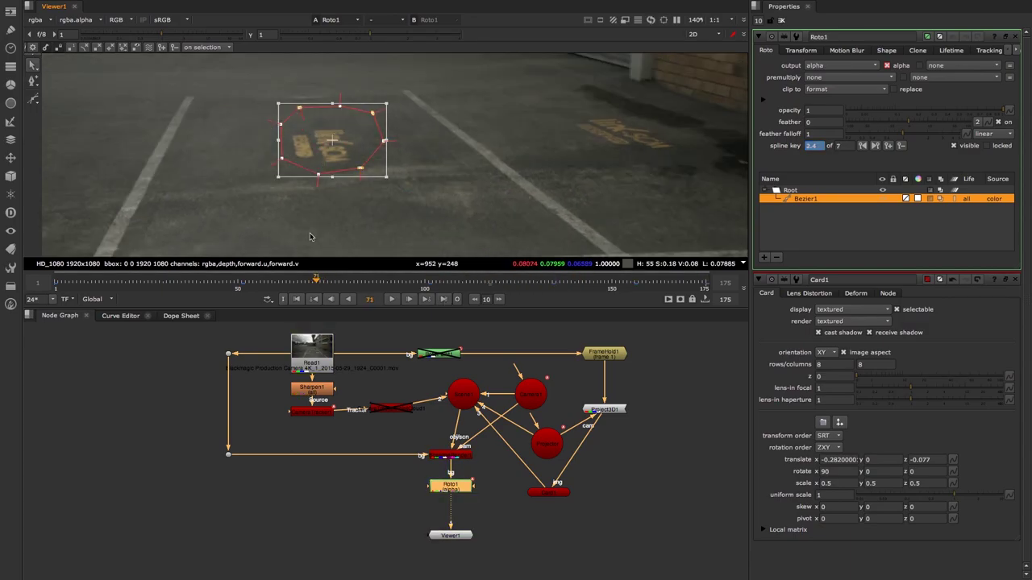
{"action": "left_click_drag", "start_coordinate": [339, 143], "coordinate": [405, 166]}
{"action": "left_click", "coordinate": [147, 281]}
{"action": "left_click", "coordinate": [96, 281]}
{"action": "left_click", "coordinate": [282, 281]}
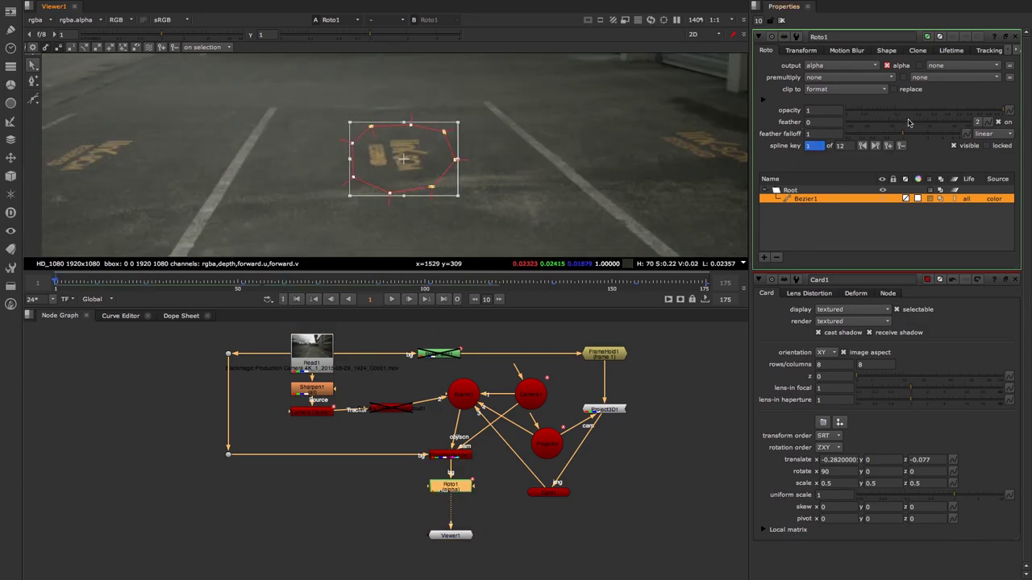
Set the Bezier's feather to 100 and feather falloff to 5, and close all node properties
{"action": "left_click_drag", "start_coordinate": [908, 122], "coordinate": [971, 125]}
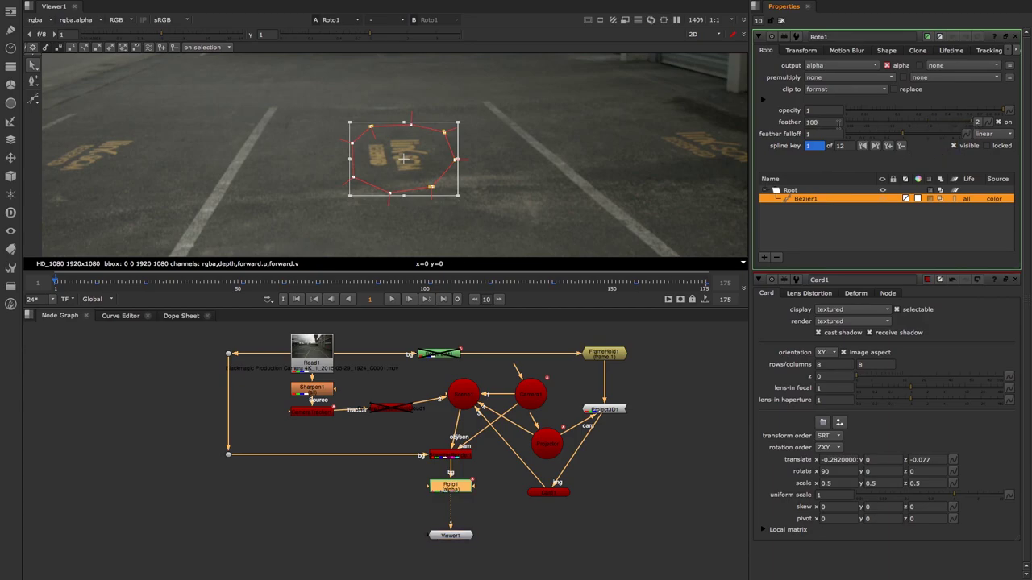
{"action": "left_click_drag", "start_coordinate": [908, 136], "coordinate": [964, 138]}
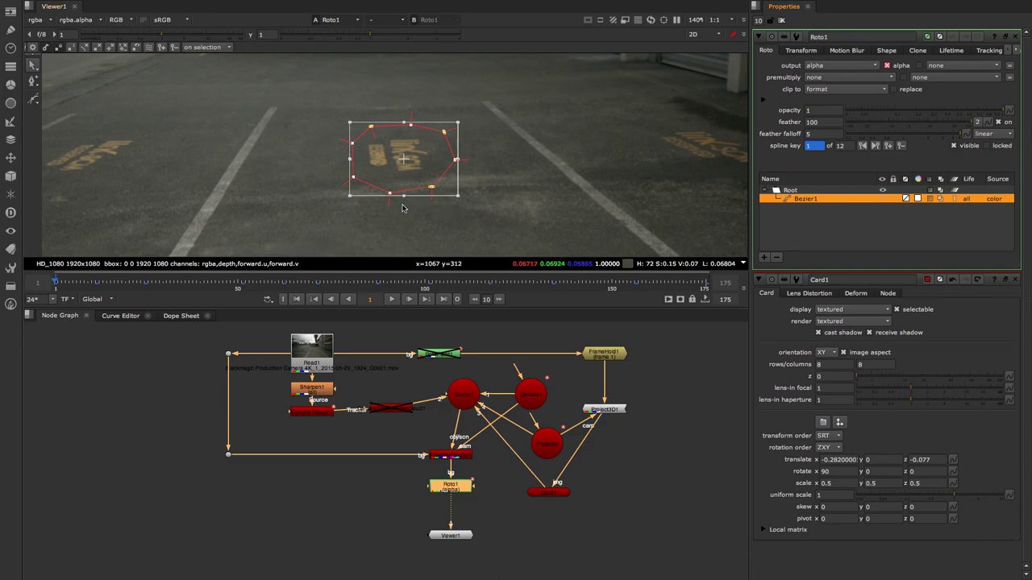
{"action": "left_click", "coordinate": [781, 21]}
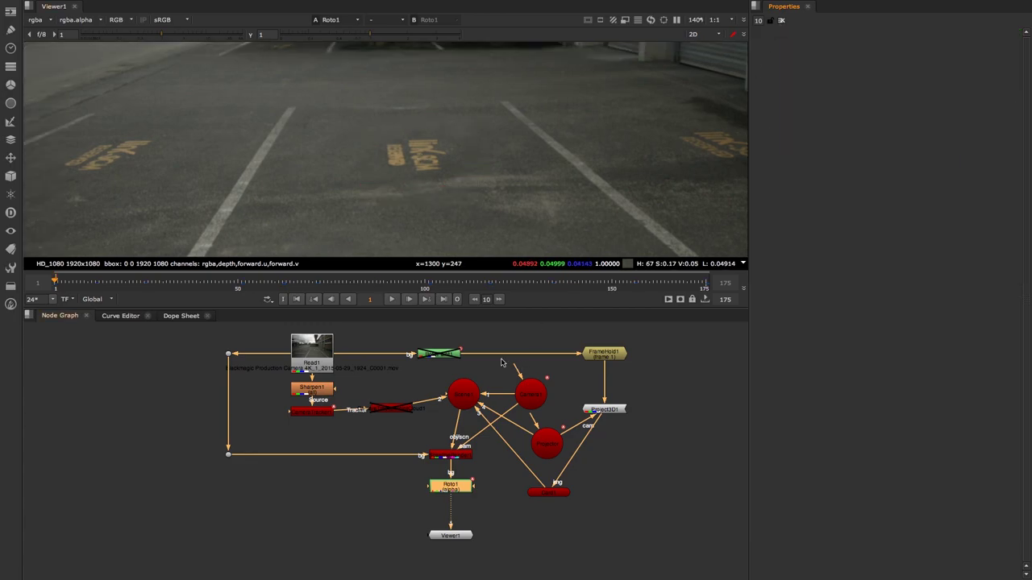
Re-enable the RotoPaint1 node and move the Viewer node slightly lower
{"action": "left_click", "coordinate": [441, 357]}
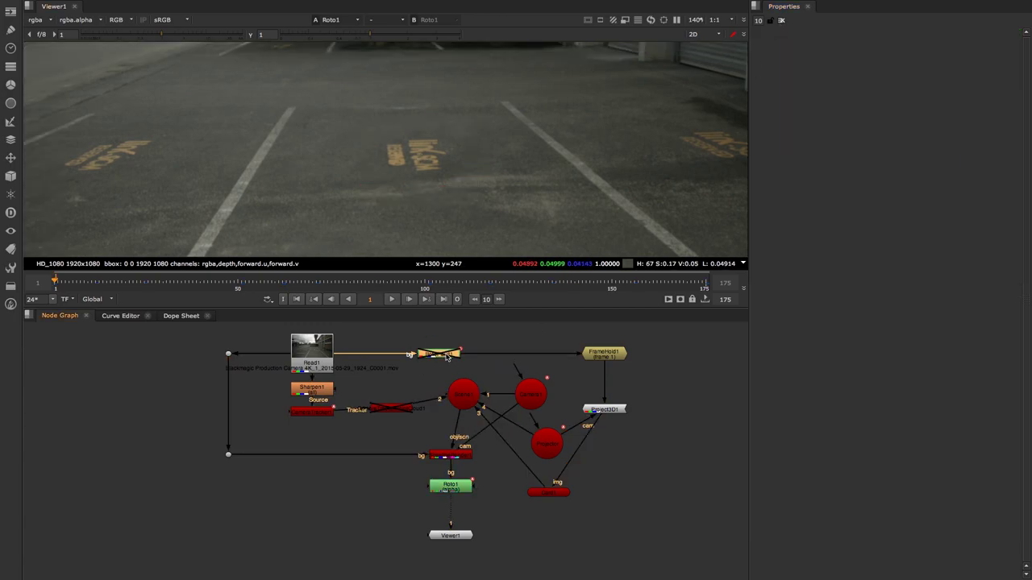
{"action": "key", "text": "d"}
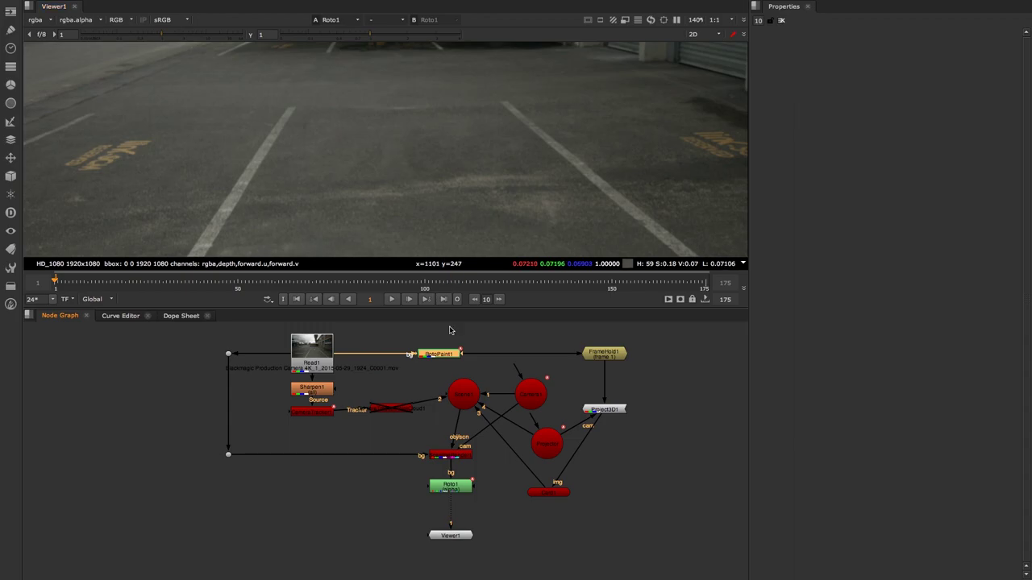
{"action": "left_click_drag", "start_coordinate": [465, 534], "coordinate": [466, 540]}
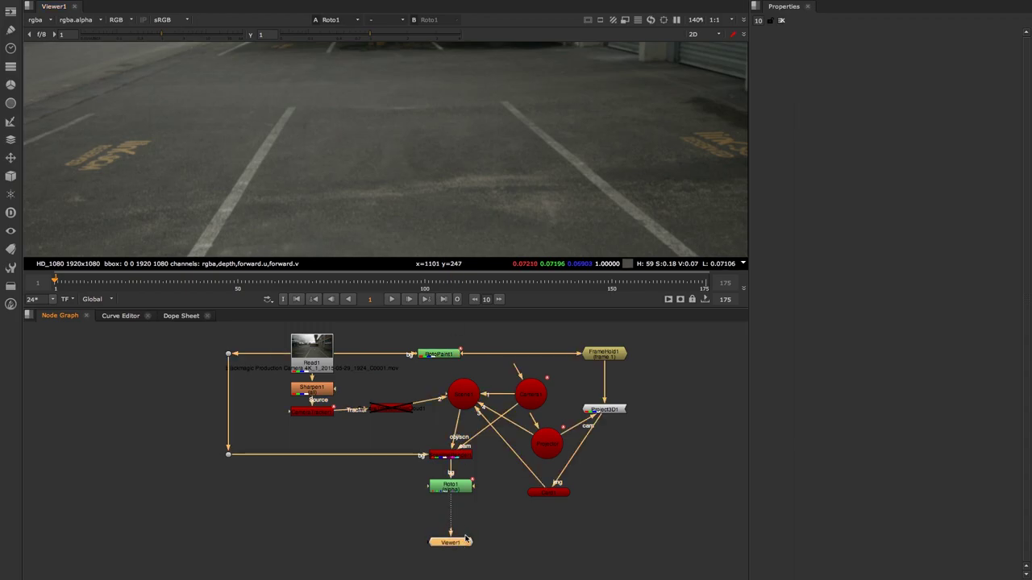
Set Roto1's premultiply to rgba, close its properties and view the whole isolated patch
{"action": "double_click", "coordinate": [451, 488]}
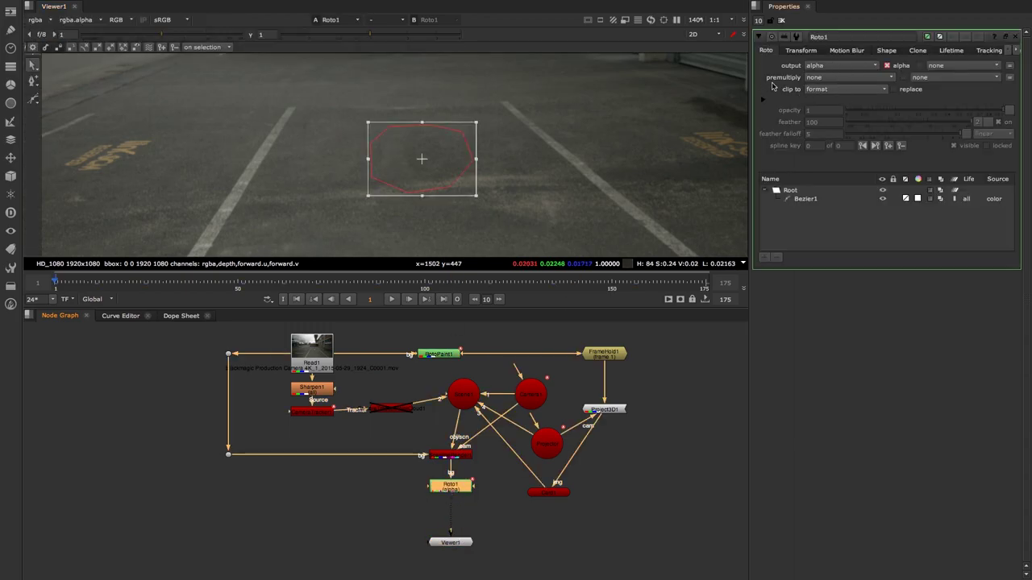
{"action": "left_click", "coordinate": [830, 78]}
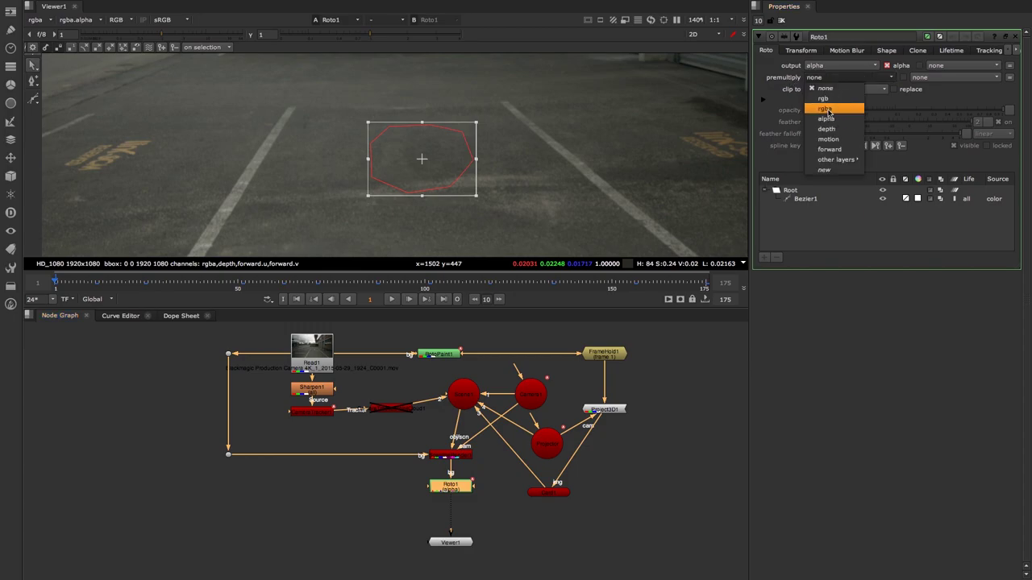
{"action": "left_click", "coordinate": [831, 113]}
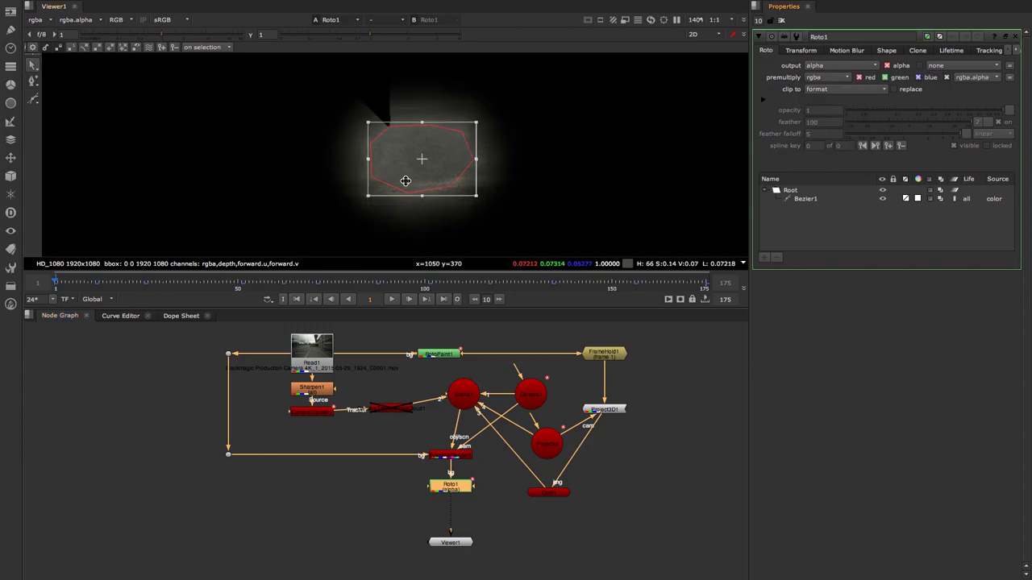
{"action": "left_click", "coordinate": [679, 333]}
{"action": "scroll", "coordinate": [524, 160], "scroll_direction": "down", "scroll_amount": 6}
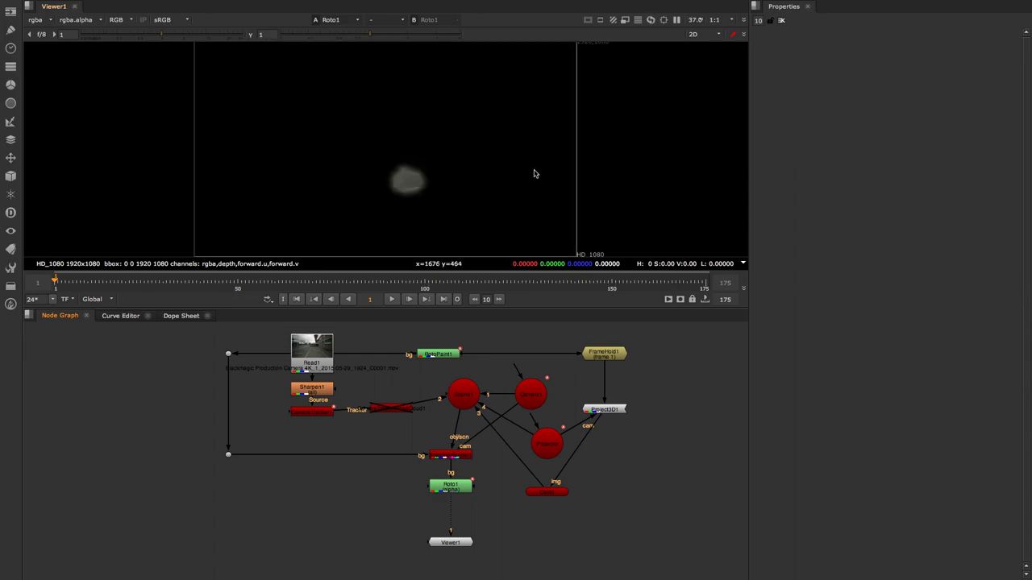
Add a Merge node set to over, with Roto1 as its A input and the original plate as B
{"action": "left_click_drag", "start_coordinate": [451, 545], "coordinate": [450, 551]}
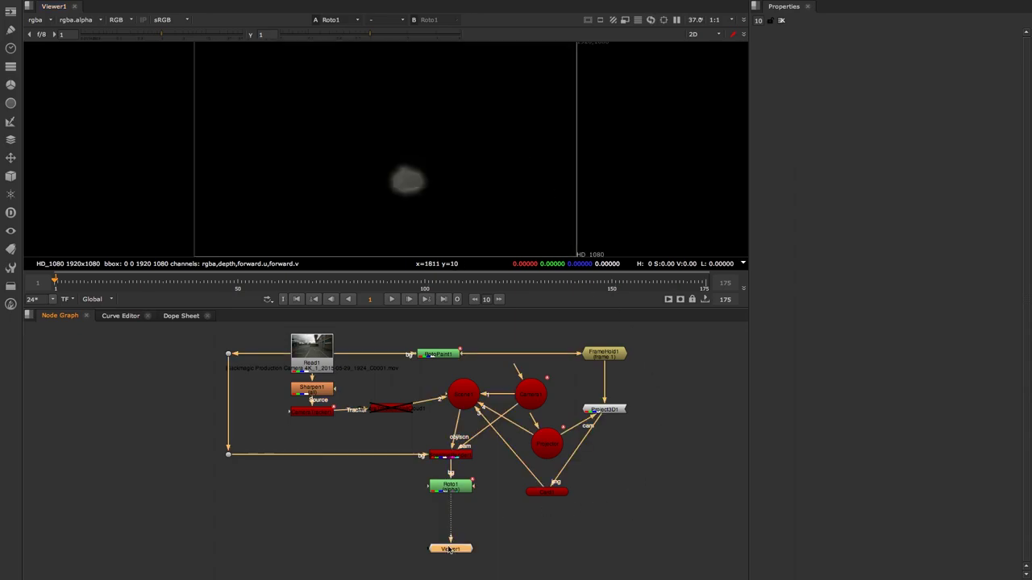
{"action": "left_click", "coordinate": [372, 528]}
{"action": "key", "text": "Tab"}
{"action": "type", "text": "merge"}
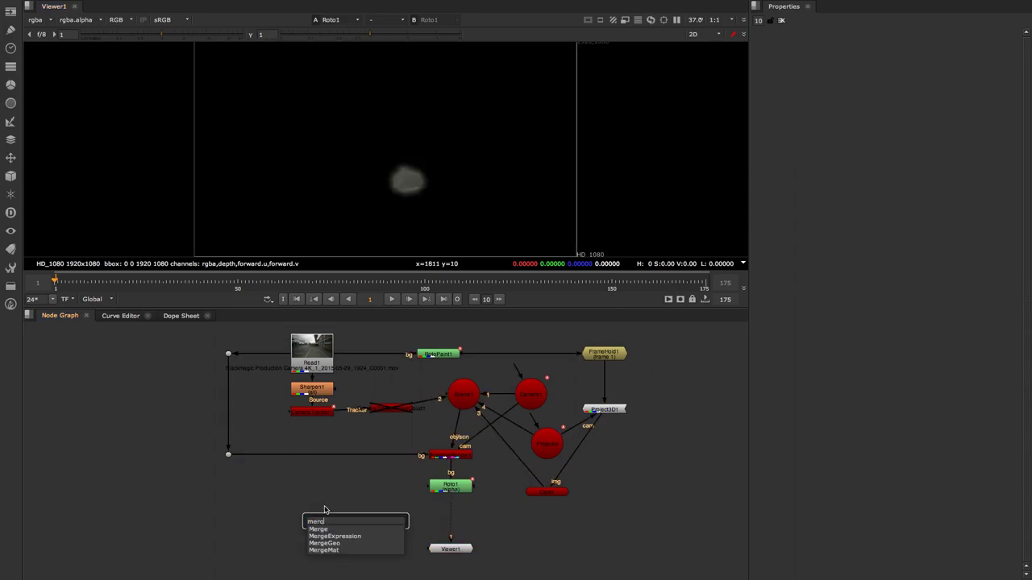
{"action": "key", "text": "Return"}
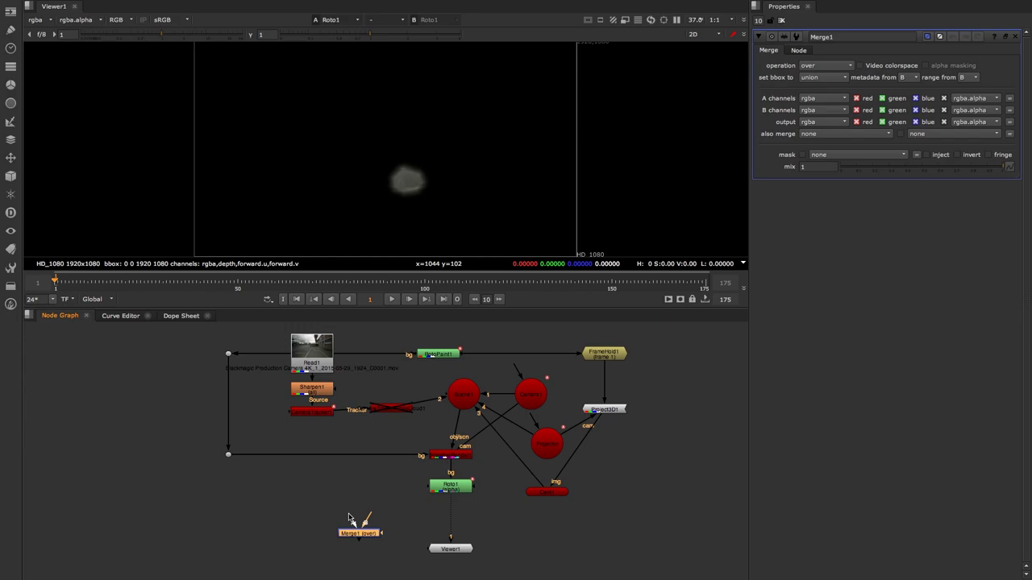
{"action": "left_click_drag", "start_coordinate": [453, 492], "coordinate": [450, 489]}
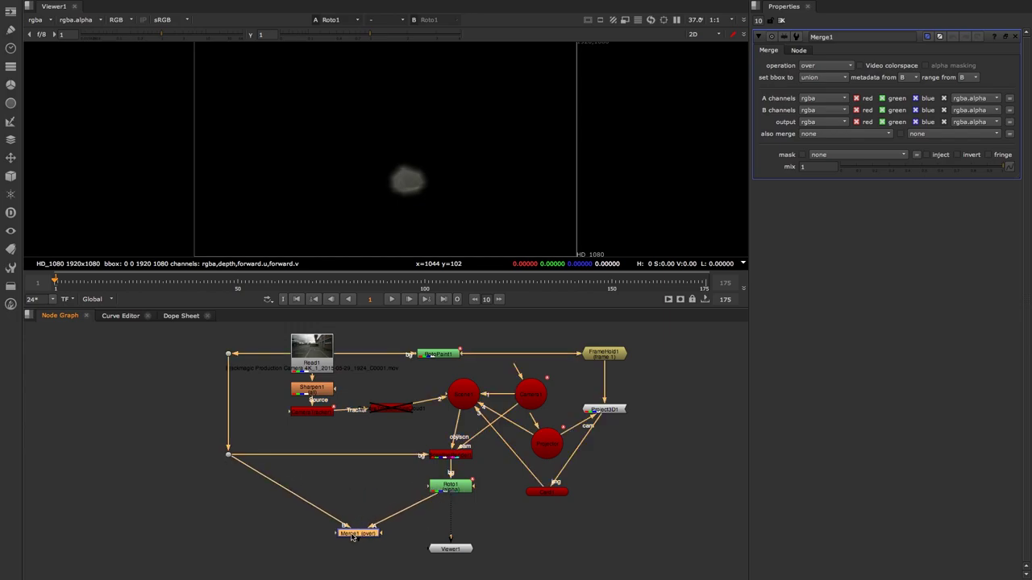
Connect the Viewer to Merge1, tidy the nodes and play the merged shot in an enlarged view
{"action": "left_click_drag", "start_coordinate": [451, 545], "coordinate": [348, 524]}
{"action": "left_click_drag", "start_coordinate": [349, 570], "coordinate": [340, 566]}
{"action": "left_click", "coordinate": [390, 299]}
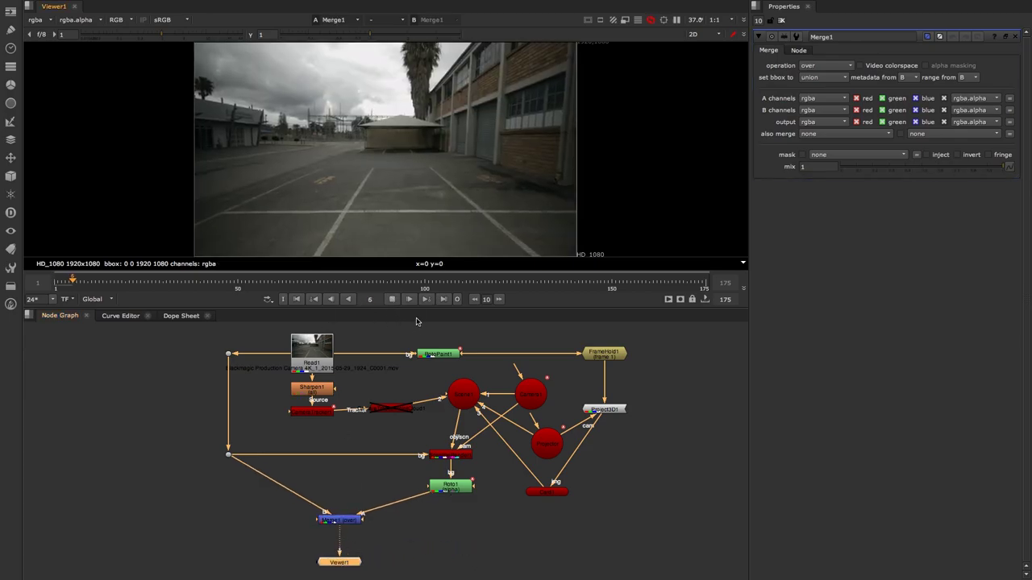
{"action": "key", "text": "space"}
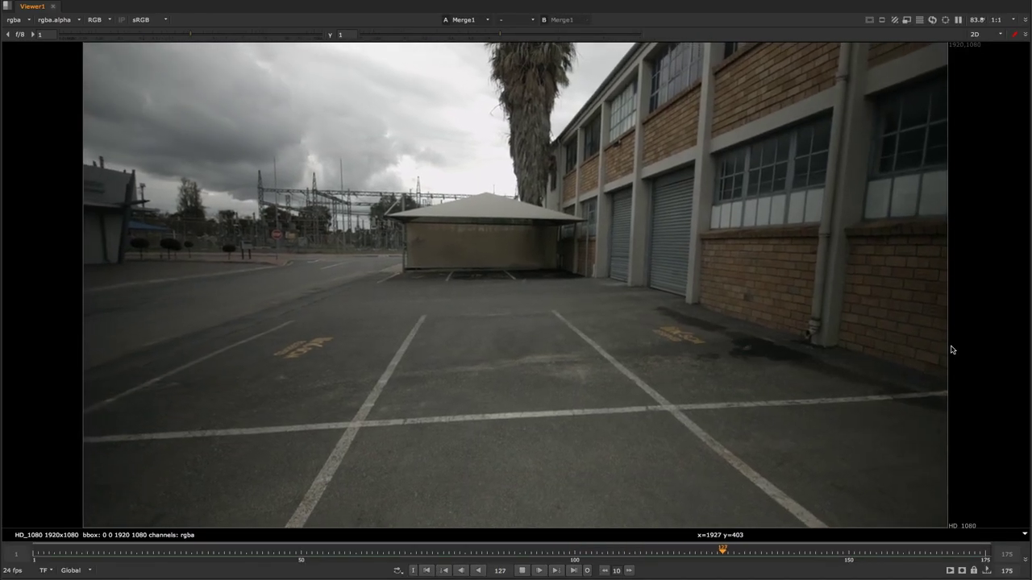